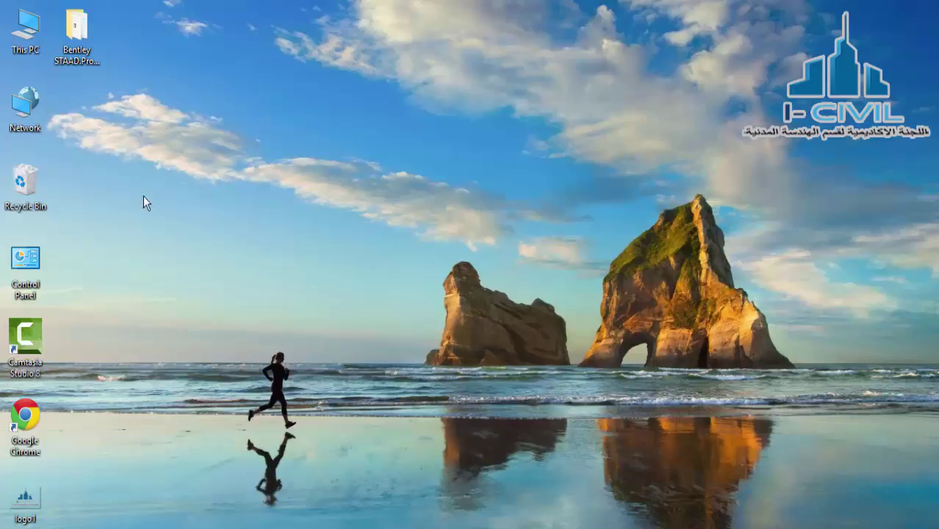
# Step: Open the Bentley STAAD.Pro V8i folder on the desktop and run the stpst20071133en installer
pyautogui.click(93, 60)
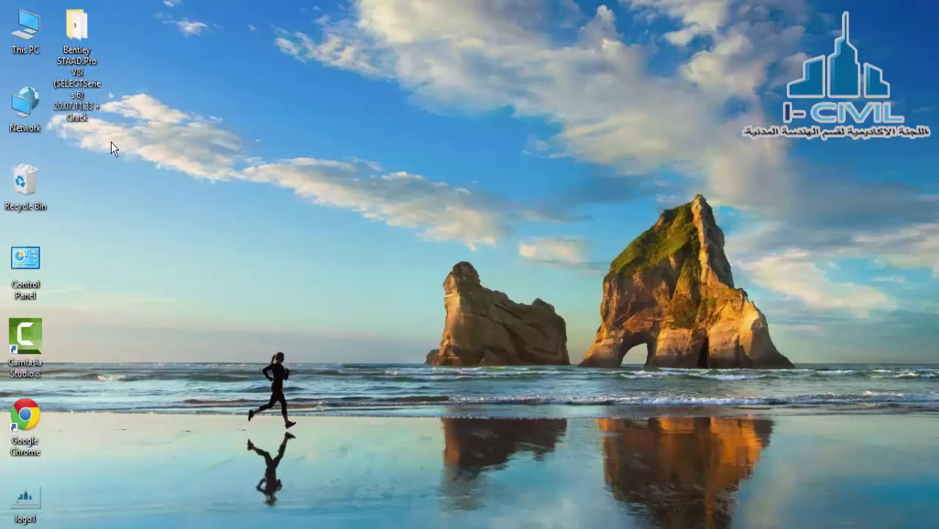
pyautogui.doubleClick(87, 81)
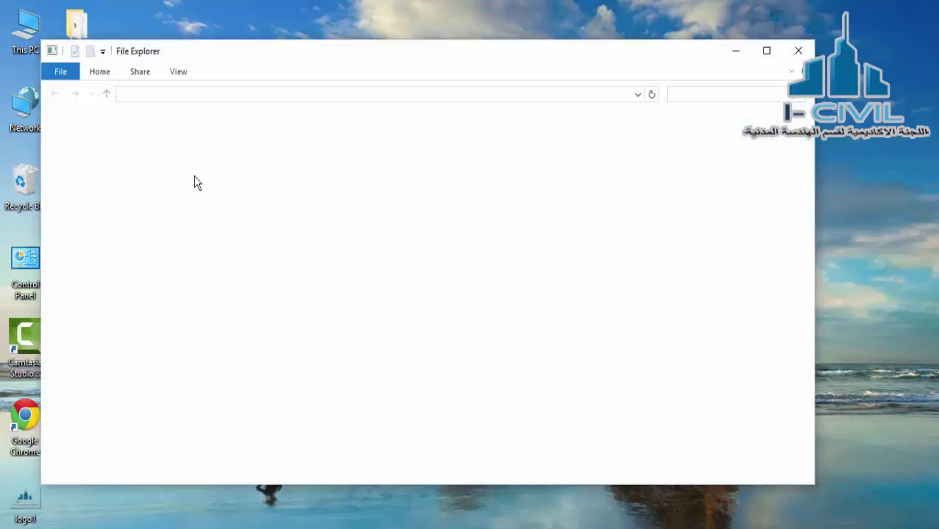
pyautogui.click(213, 173)
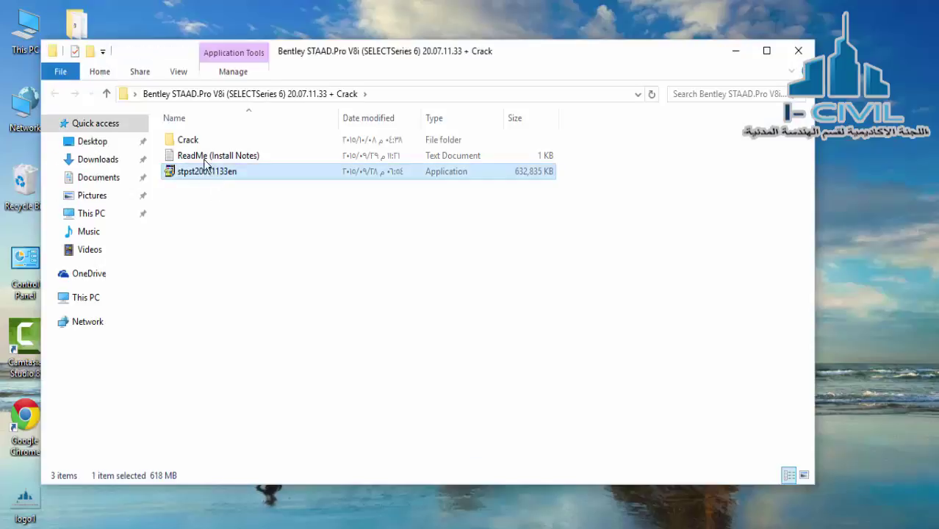
pyautogui.click(199, 141)
pyautogui.doubleClick(212, 174)
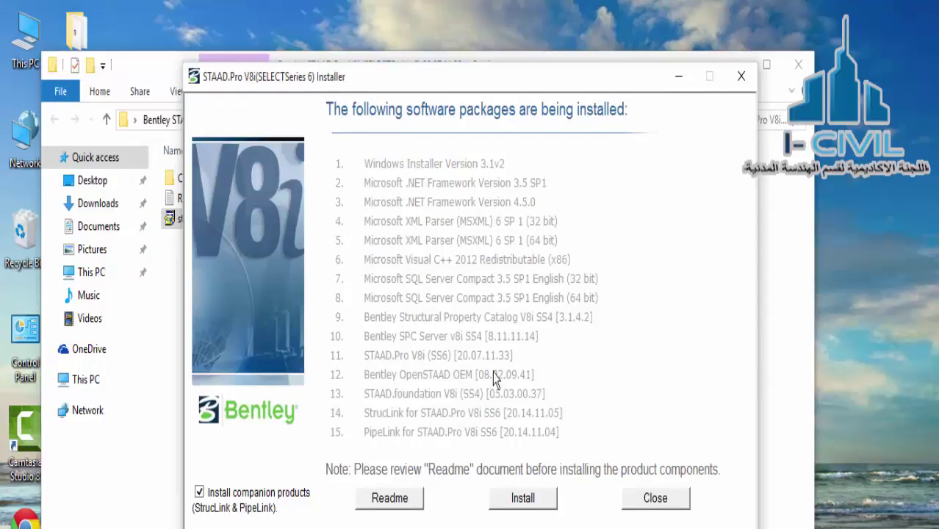
# Step: Start installing the packages, and download and install the required .NET Framework 3.5 Windows feature
pyautogui.click(512, 498)
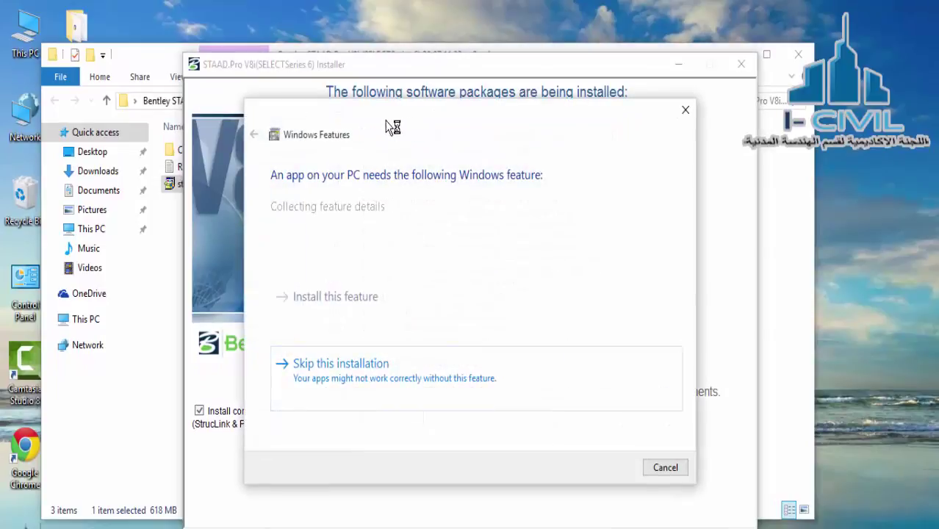
pyautogui.moveTo(400, 117); pyautogui.dragTo(418, 292)
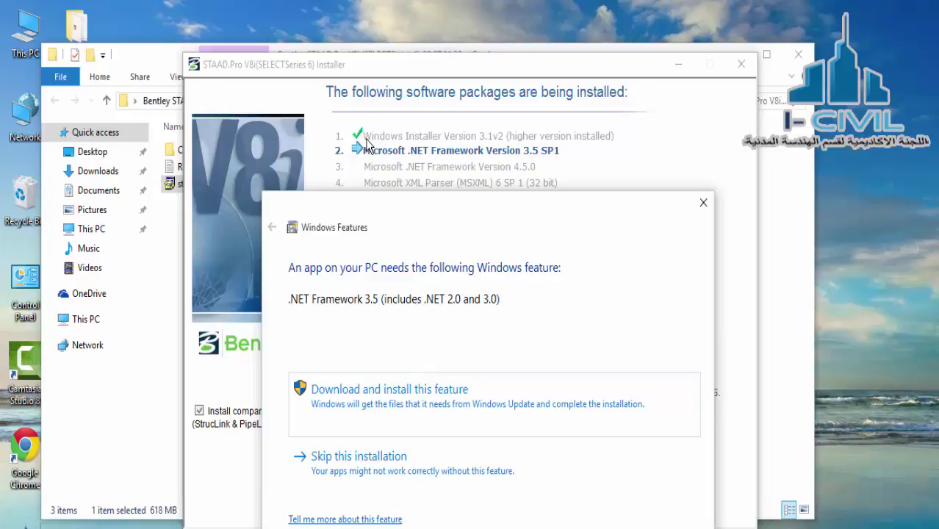
pyautogui.click(371, 371)
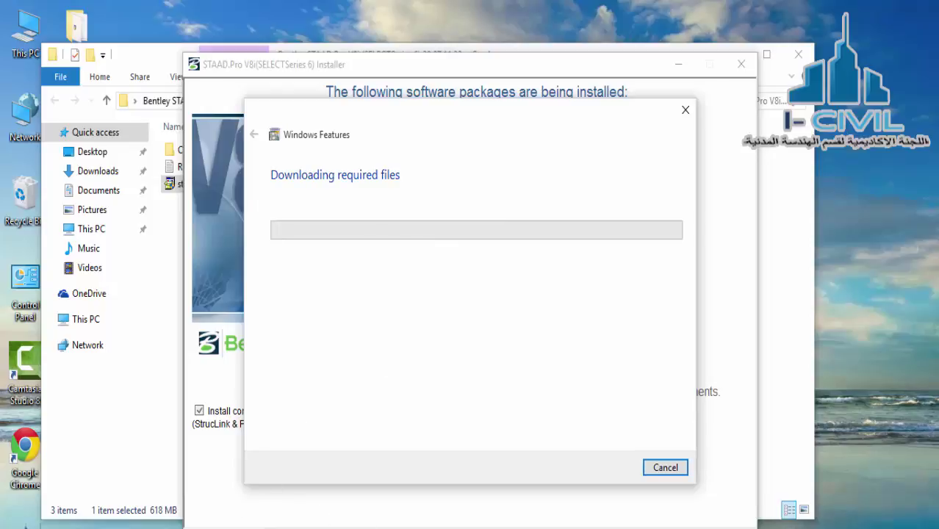
pyautogui.moveTo(368, 119); pyautogui.dragTo(368, 167)
pyautogui.press('F9')
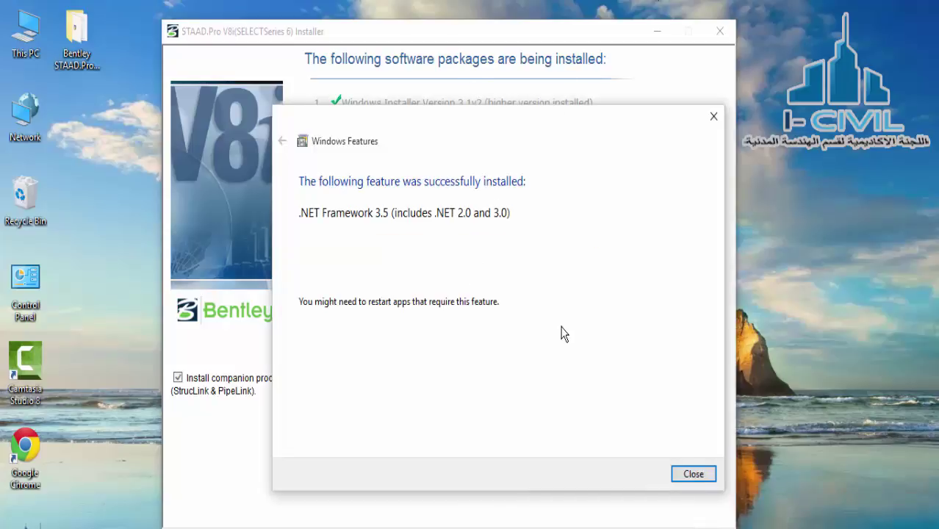
pyautogui.click(691, 474)
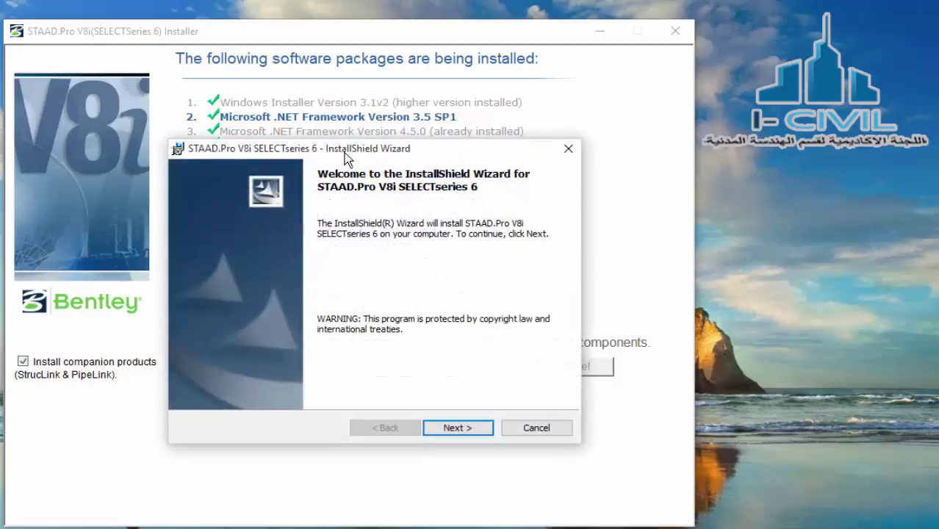
# Step: Accept the STAAD.Pro V8i SELECTseries 6 license agreement and keep the destination folder C:\SProV8i SS6\
pyautogui.moveTo(345, 153); pyautogui.dragTo(564, 147)
pyautogui.moveTo(476, 147); pyautogui.dragTo(305, 309)
pyautogui.moveTo(362, 324); pyautogui.dragTo(316, 161)
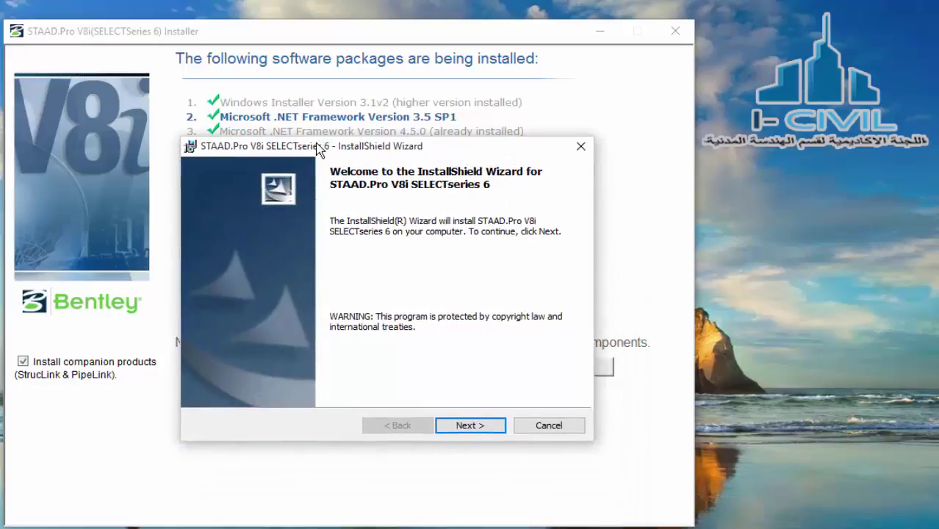
pyautogui.click(469, 430)
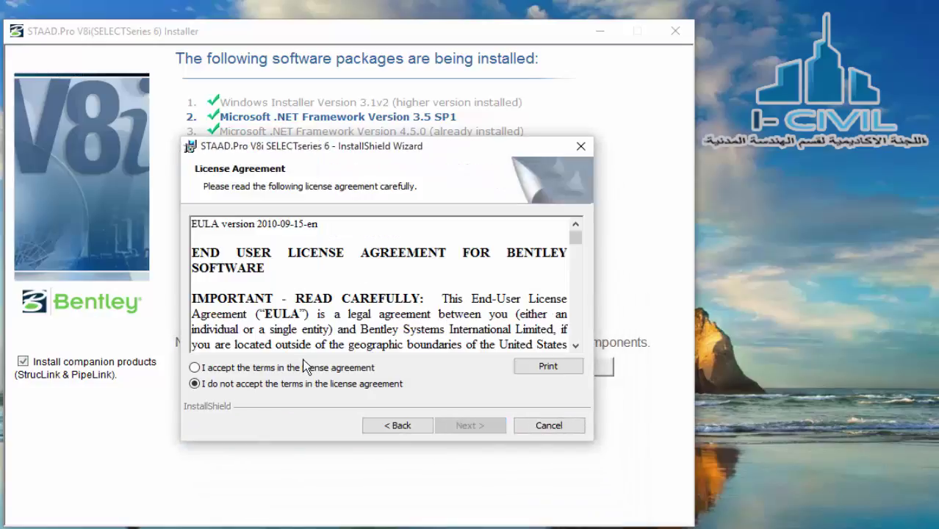
pyautogui.click(306, 367)
pyautogui.click(470, 426)
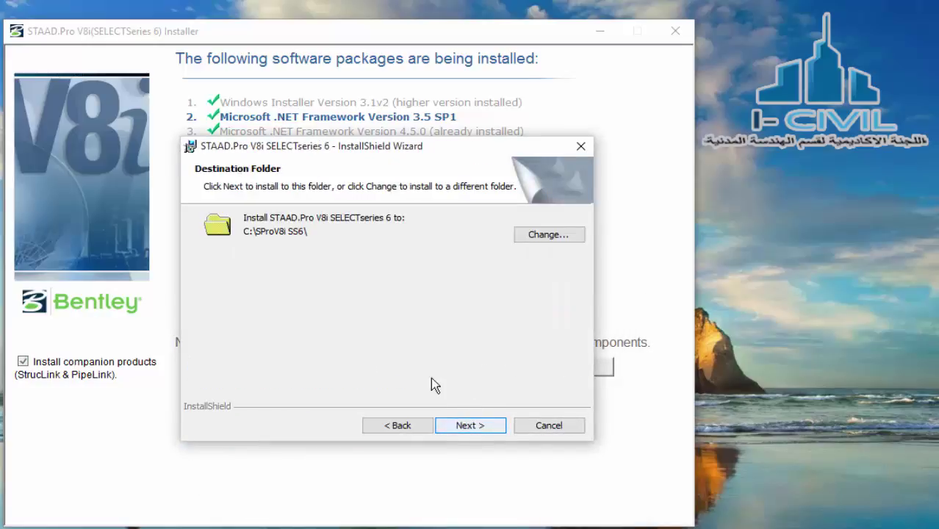
pyautogui.click(465, 429)
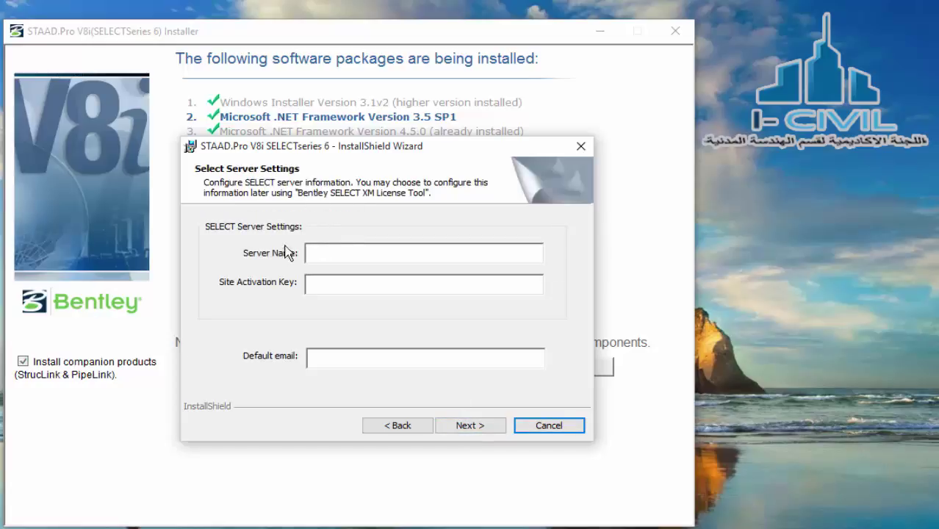
# Step: Leave the server settings blank, keep the default customer information and Metric Unit System, and start the STAAD.Pro installation
pyautogui.click(343, 286)
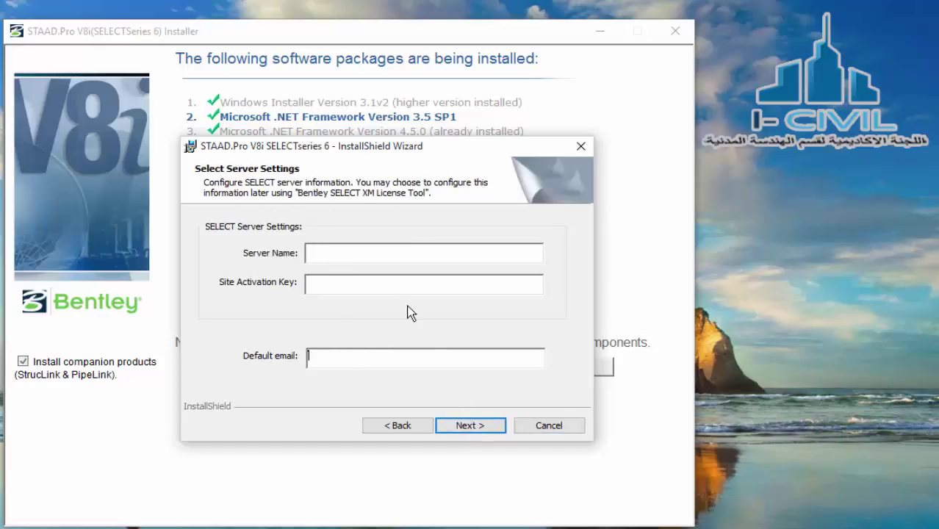
pyautogui.click(487, 430)
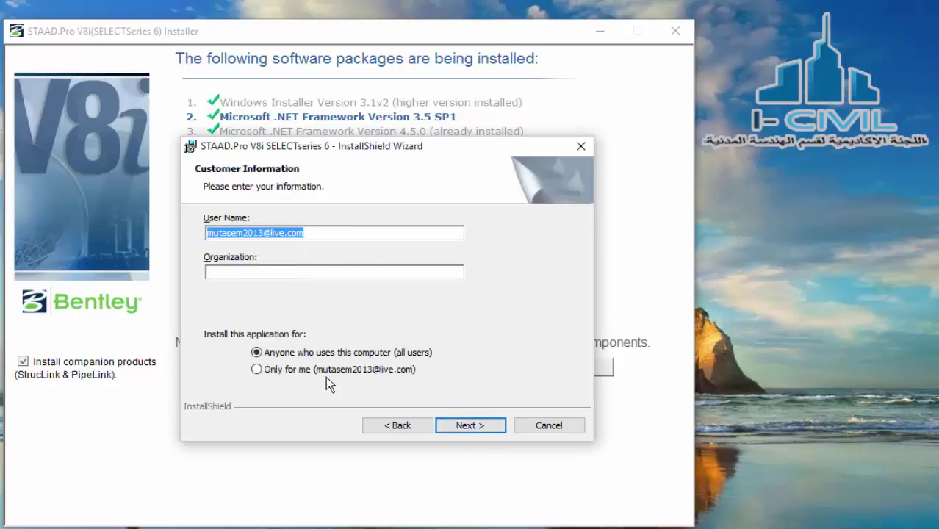
pyautogui.click(470, 425)
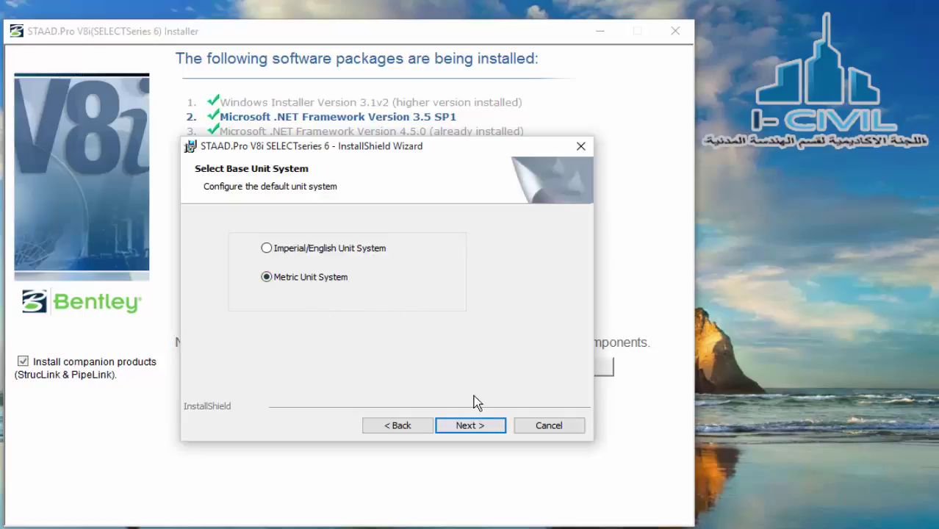
pyautogui.click(477, 425)
pyautogui.click(470, 425)
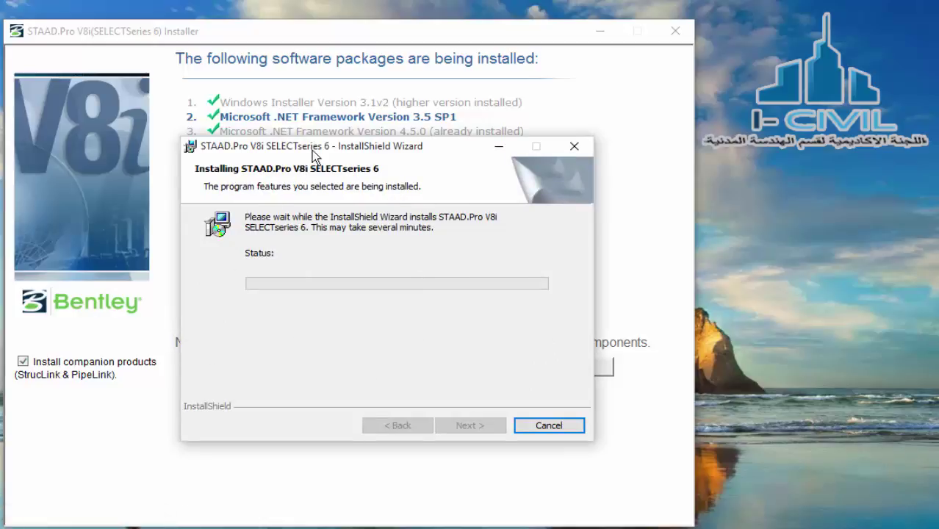
# Step: Continue the installation without closing the applications in use, and finish the STAAD.Pro wizard without restarting the system
pyautogui.moveTo(311, 150); pyautogui.dragTo(277, 169)
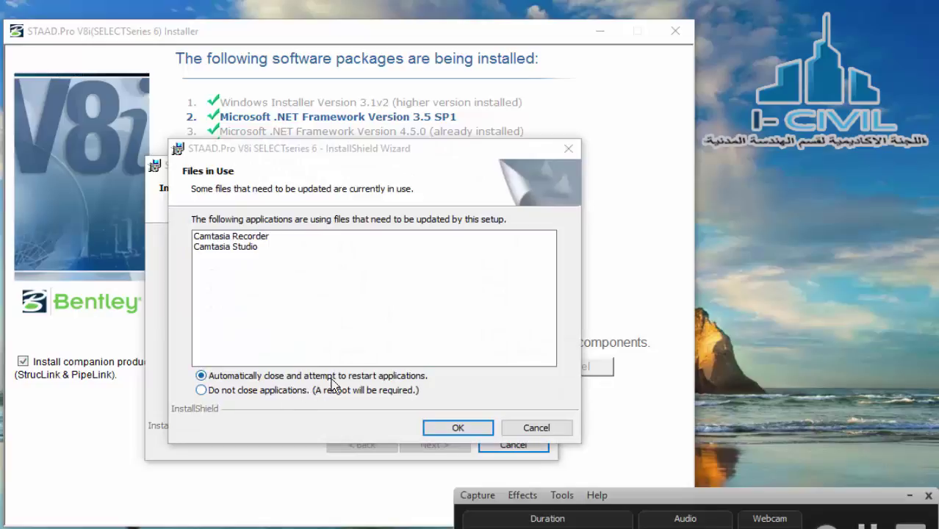
pyautogui.click(314, 424)
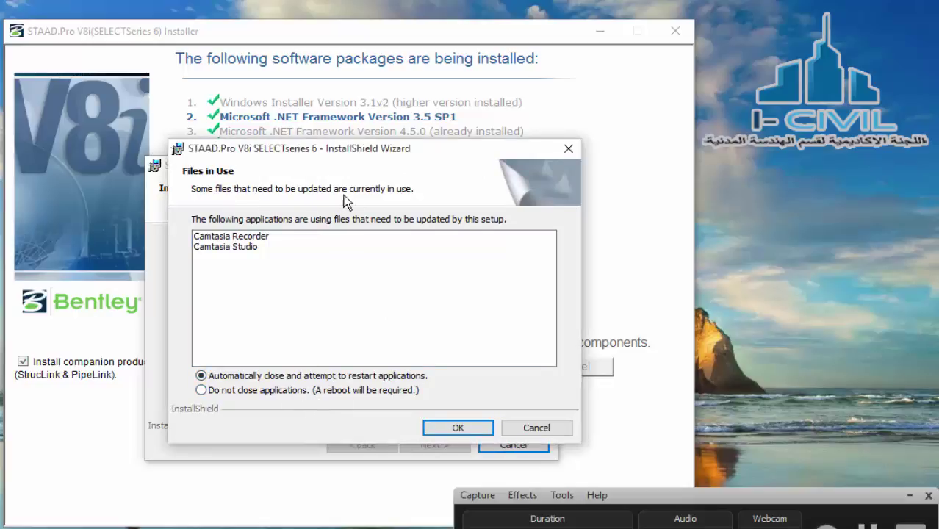
pyautogui.click(332, 390)
pyautogui.click(451, 428)
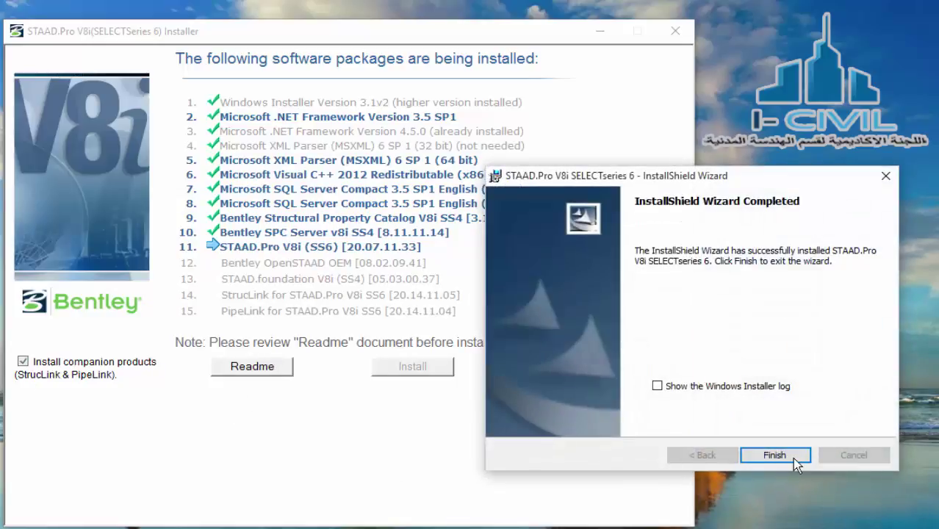
pyautogui.click(792, 458)
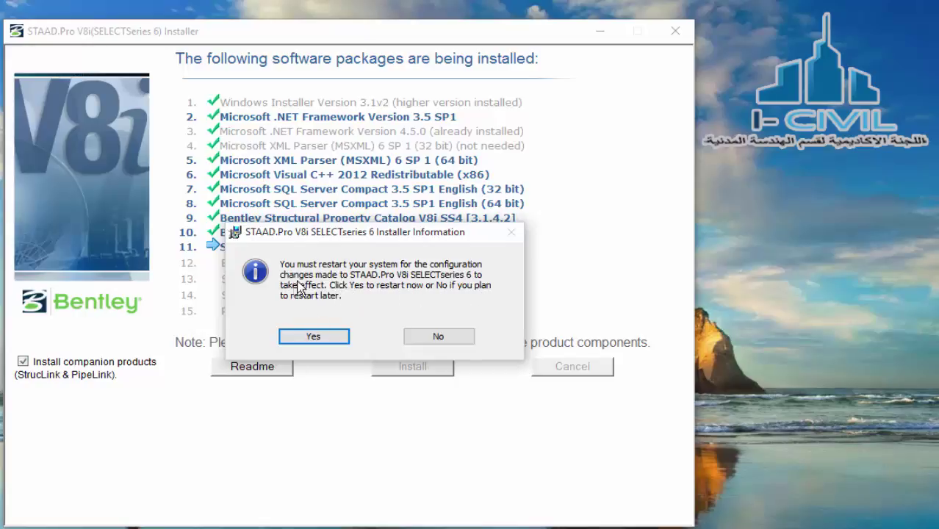
pyautogui.click(435, 338)
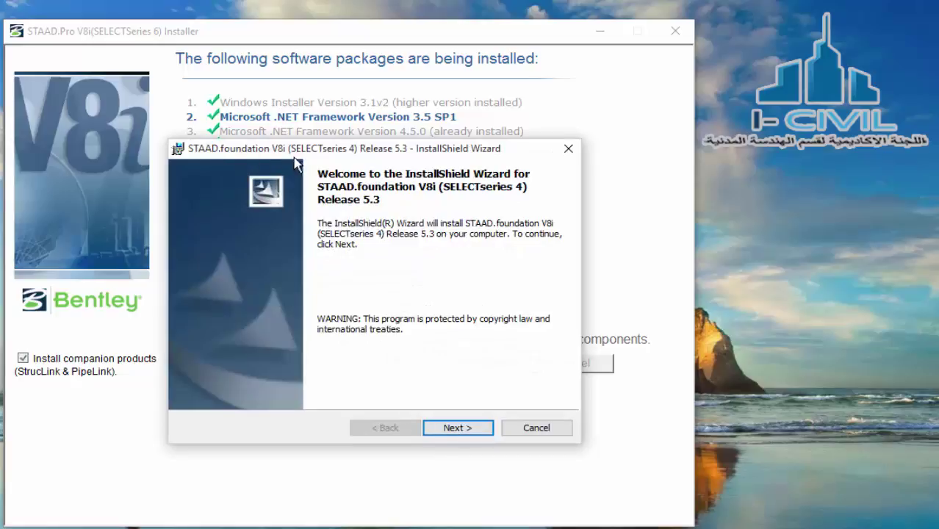
# Step: Install STAAD.foundation V8i Release 5.3 to C:\Staad.foundation 5.3\, accepting the license agreement and leaving the server settings blank
pyautogui.click(447, 429)
pyautogui.click(328, 371)
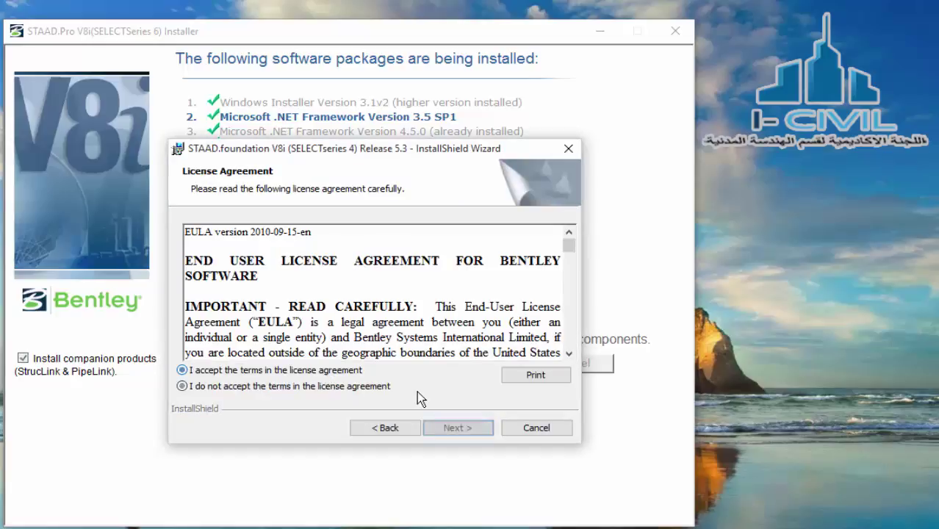
pyautogui.click(450, 426)
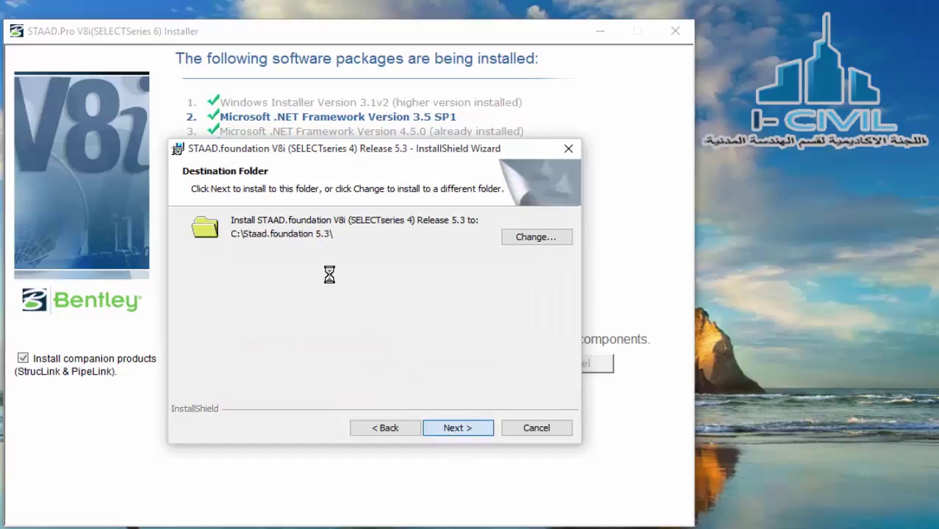
pyautogui.click(458, 427)
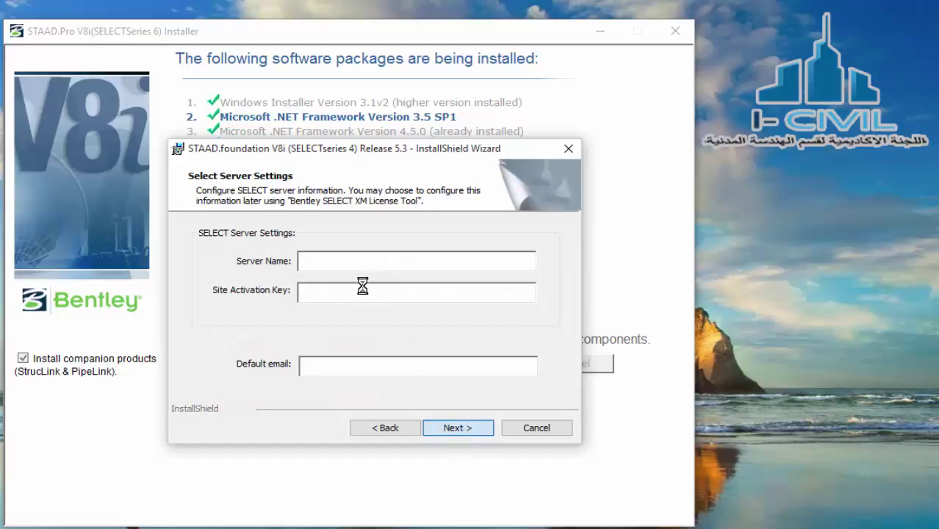
pyautogui.click(470, 431)
pyautogui.click(455, 428)
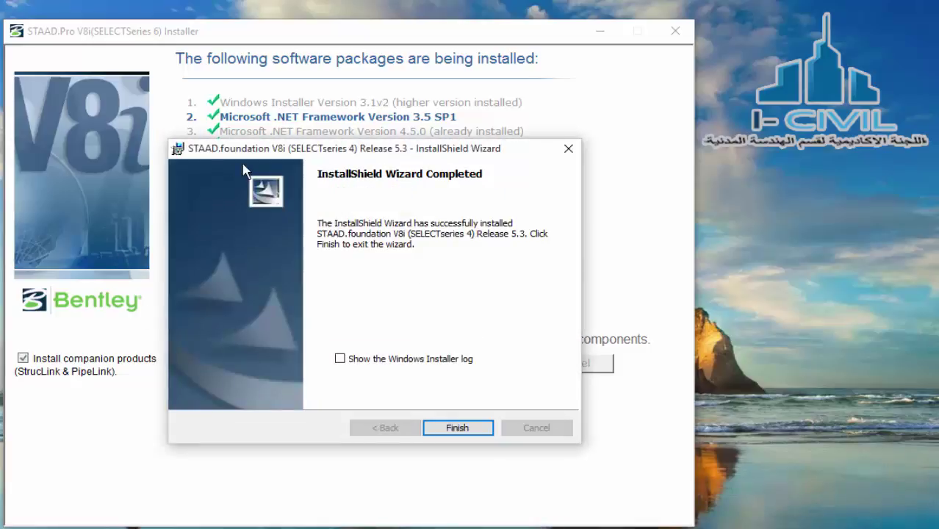
pyautogui.click(441, 426)
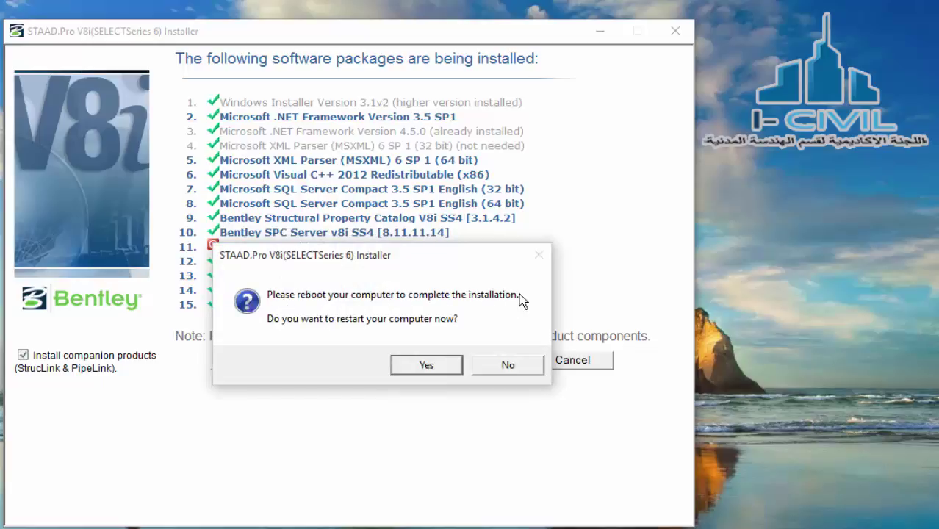
# Step: Decline restarting the computer at the end of the package installation and leave the installer
pyautogui.moveTo(384, 264); pyautogui.dragTo(413, 139)
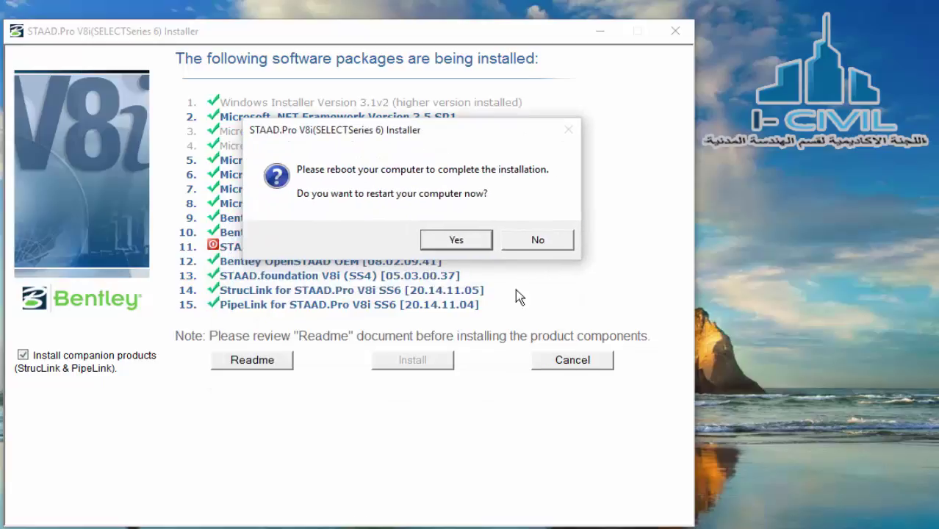
pyautogui.click(539, 240)
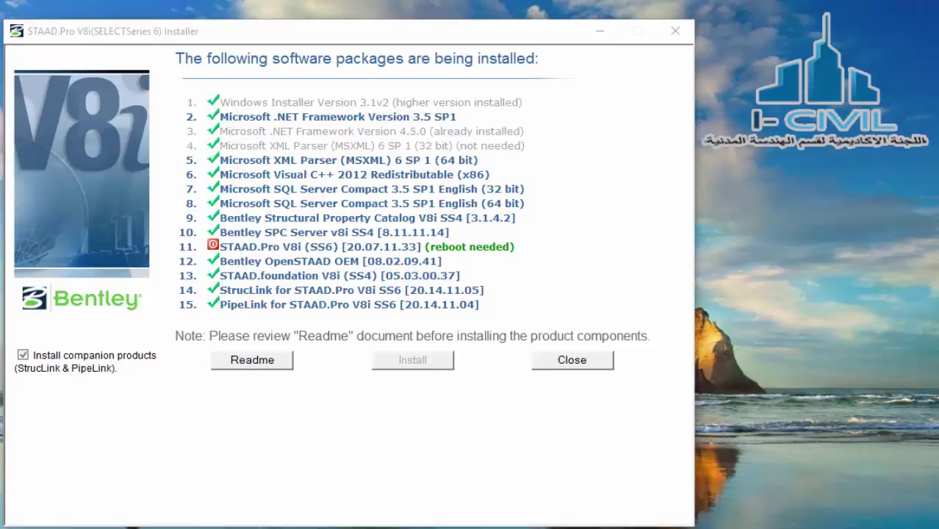
pyautogui.click(454, 503)
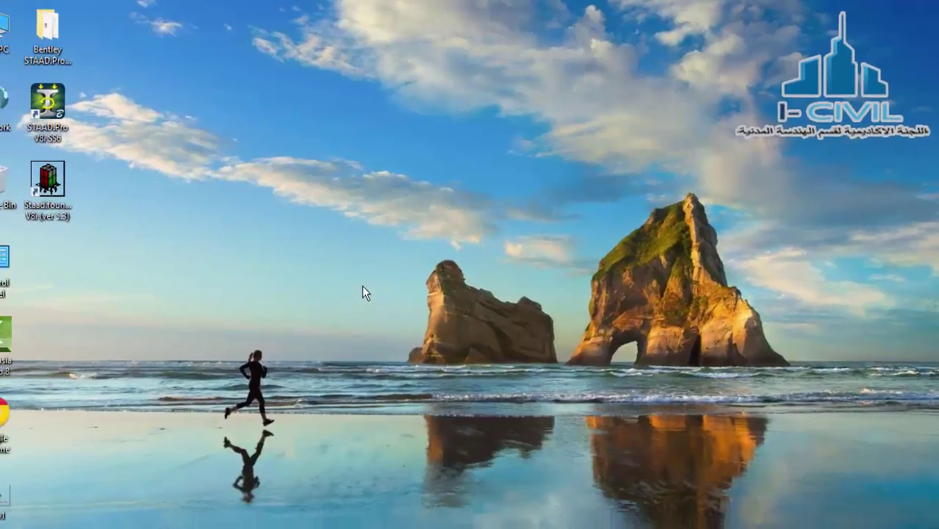
# Step: Refresh the desktop and decline the STAAD.Pro V8i (SS6) request to restart the computer
pyautogui.rightClick(379, 285)
pyautogui.click(446, 321)
pyautogui.click(403, 295)
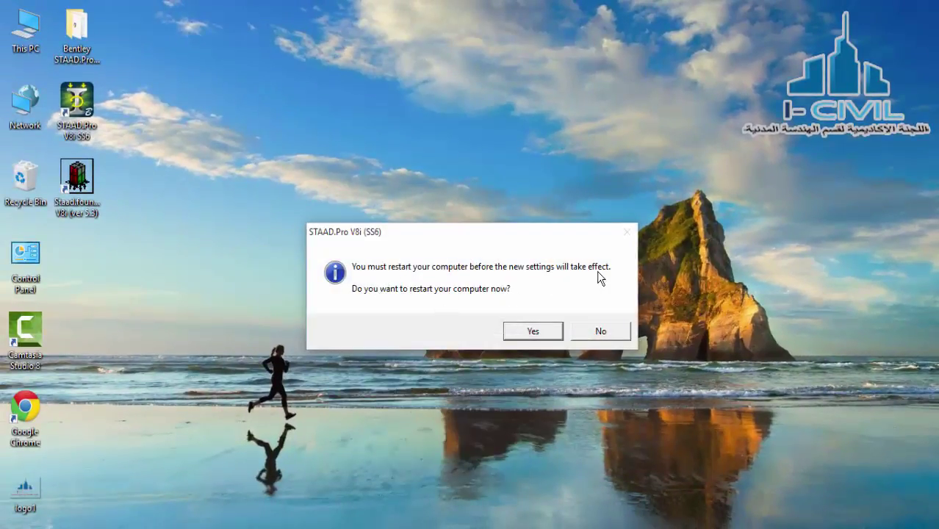
pyautogui.click(611, 330)
pyautogui.rightClick(324, 247)
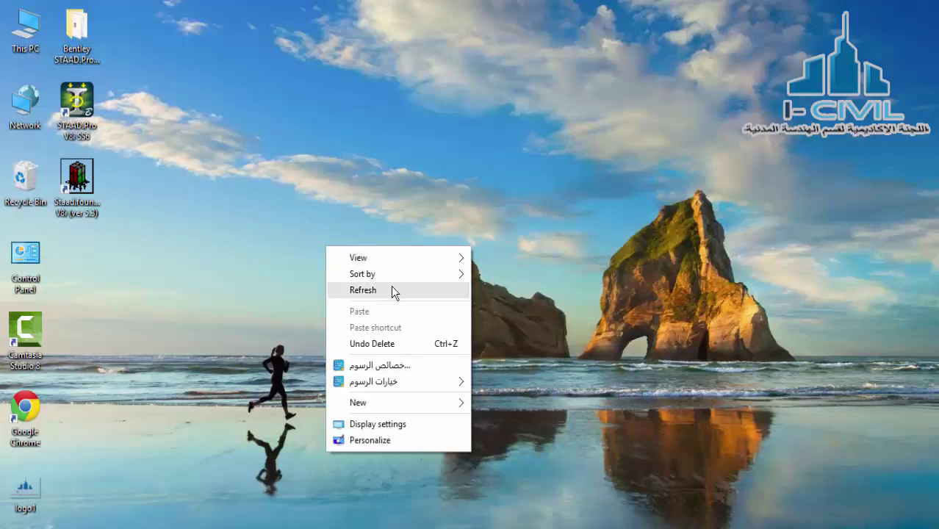
pyautogui.click(391, 285)
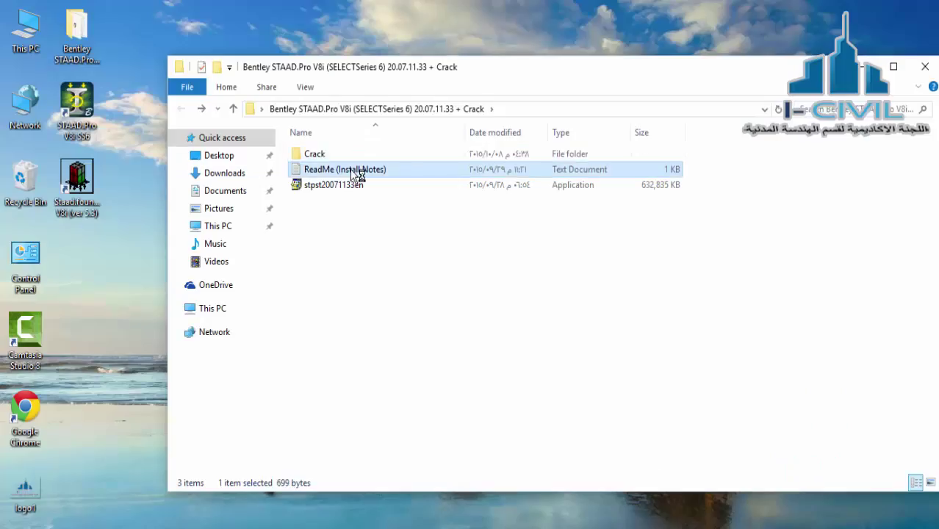
# Step: Open the ReadMe (Install Notes) file and read through its installation instructions and listed directories
pyautogui.doubleClick(357, 178)
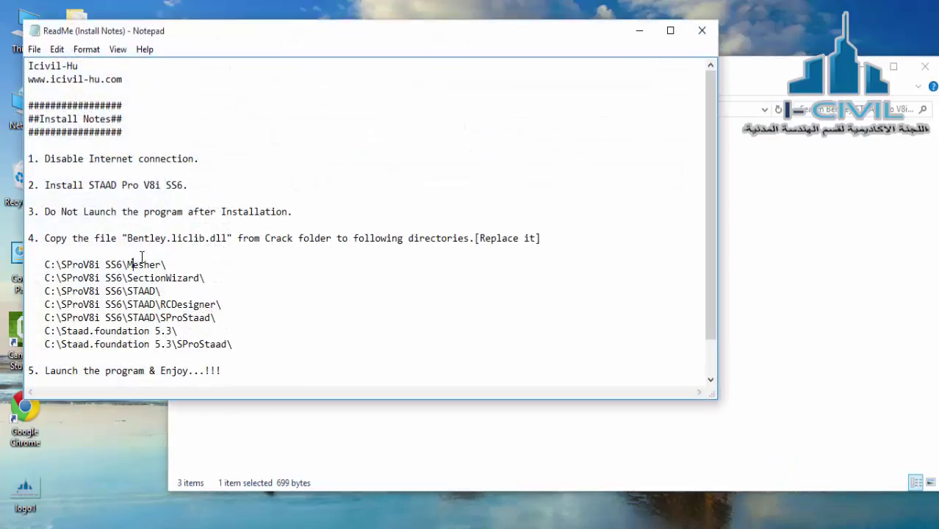
pyautogui.scroll(-1, 141, 256)
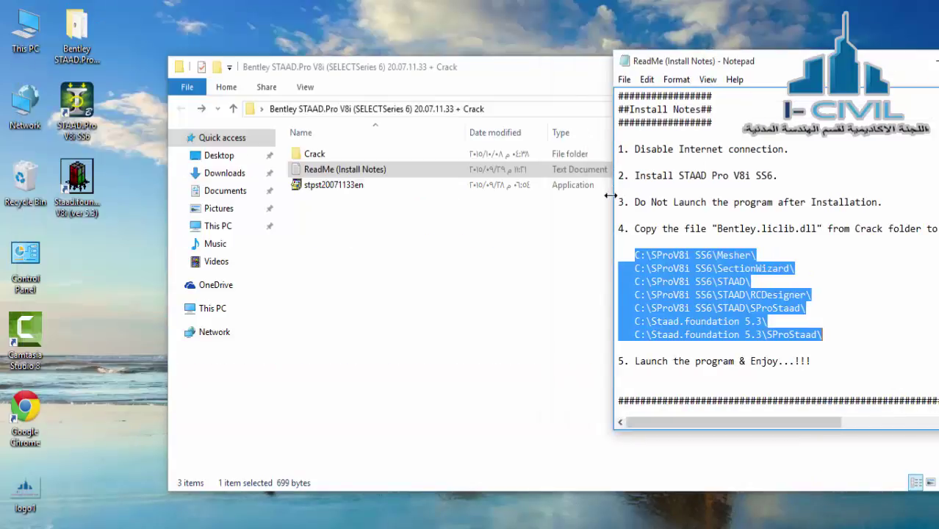
# Step: Clear the text selection in the notes, then move and narrow the folder window so both windows are visible side by side
pyautogui.click(673, 292)
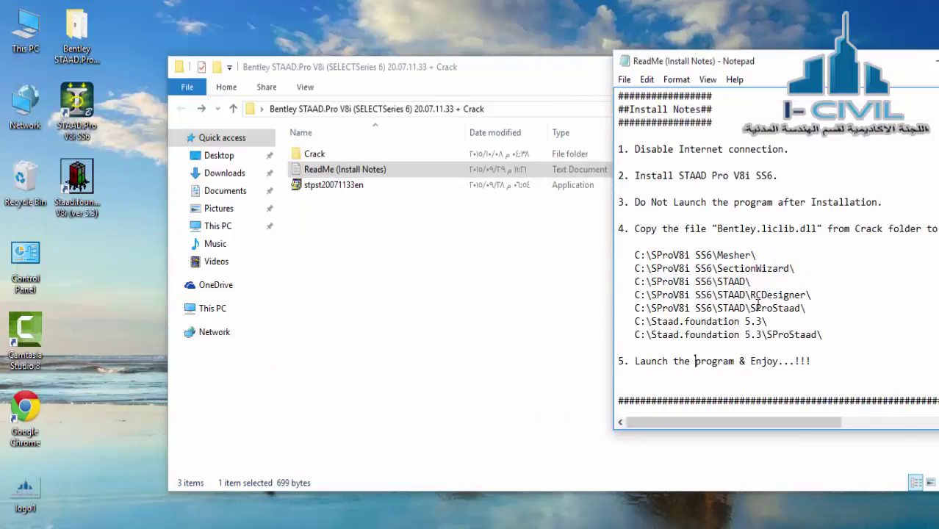
pyautogui.moveTo(800, 303); pyautogui.dragTo(713, 268)
pyautogui.click(639, 263)
pyautogui.click(540, 257)
pyautogui.moveTo(476, 71); pyautogui.dragTo(392, 71)
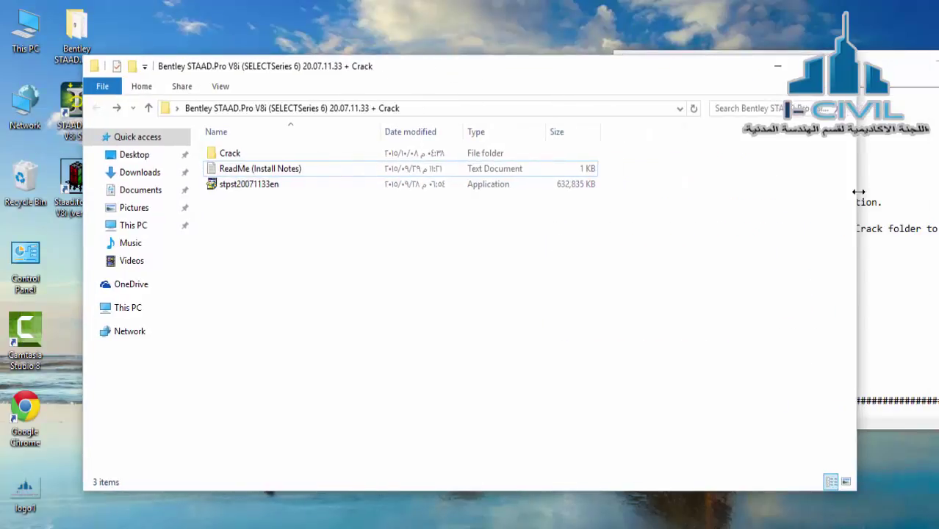
pyautogui.moveTo(858, 192); pyautogui.dragTo(484, 192)
# Step: Copy the Bentley.liclib.dll file from the Crack folder, closing the OneDrive welcome window that was opened along the way
pyautogui.doubleClick(228, 153)
pyautogui.click(243, 153)
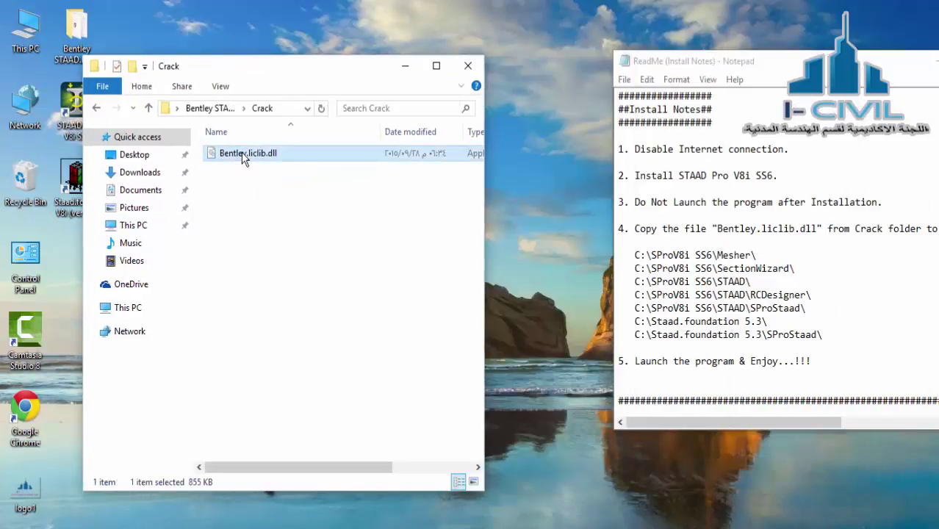
pyautogui.rightClick(242, 152)
pyautogui.click(311, 321)
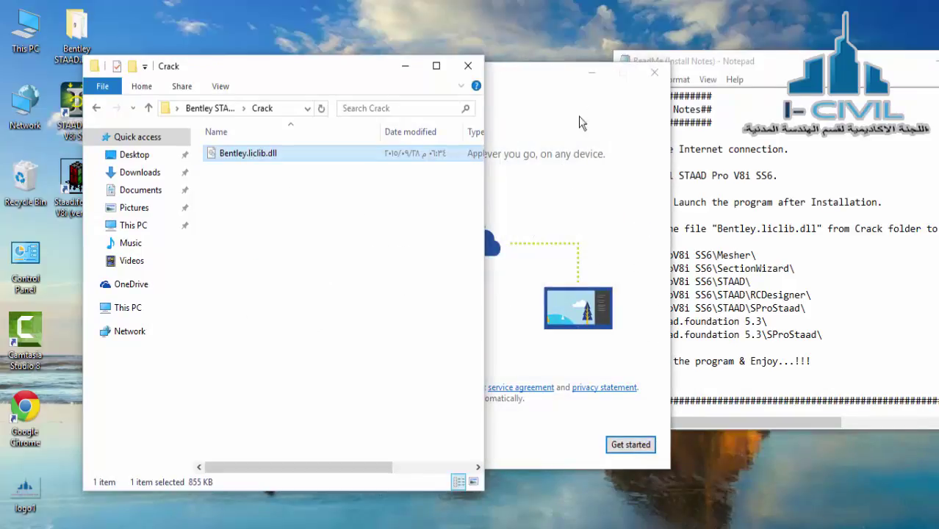
pyautogui.click(653, 72)
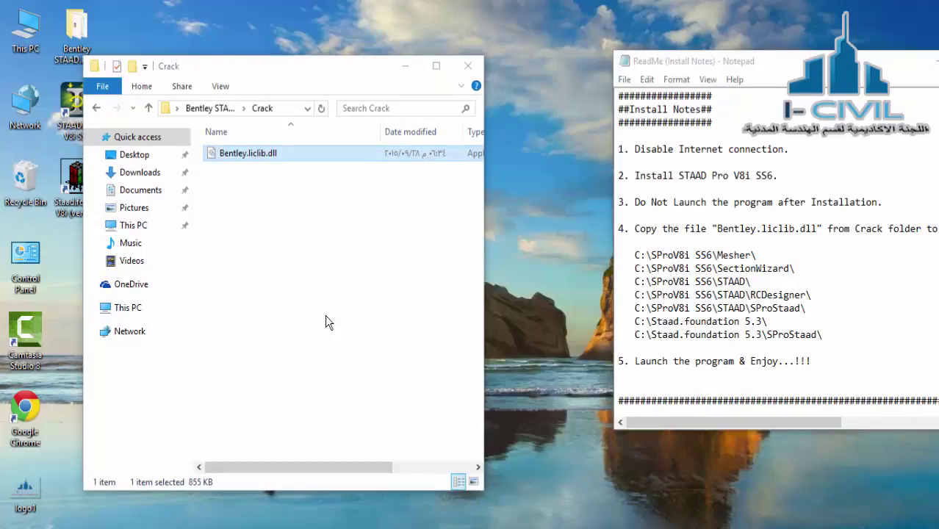
pyautogui.rightClick(256, 153)
pyautogui.click(308, 326)
pyautogui.click(310, 329)
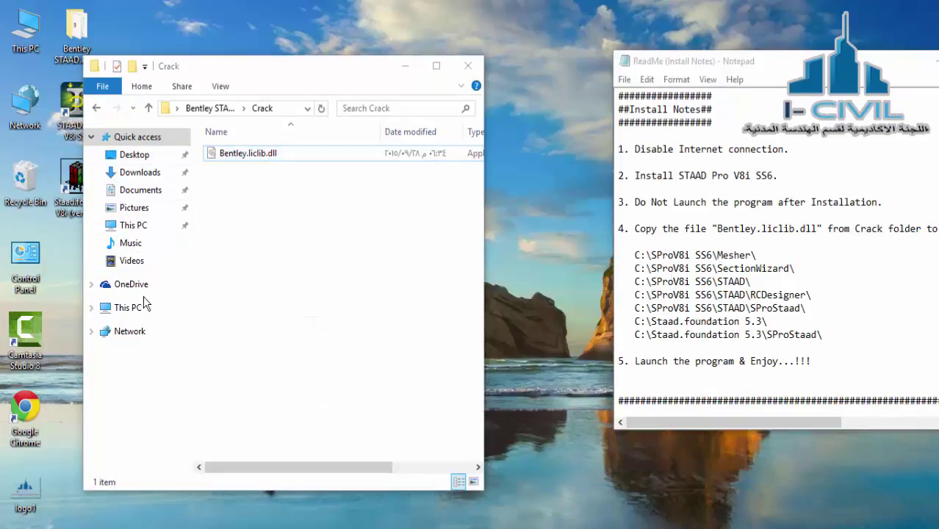
# Step: Open the SProV8i SS6 folder on Local Disk (C:) and compare it with the first path listed in the notes
pyautogui.click(128, 307)
pyautogui.click(268, 425)
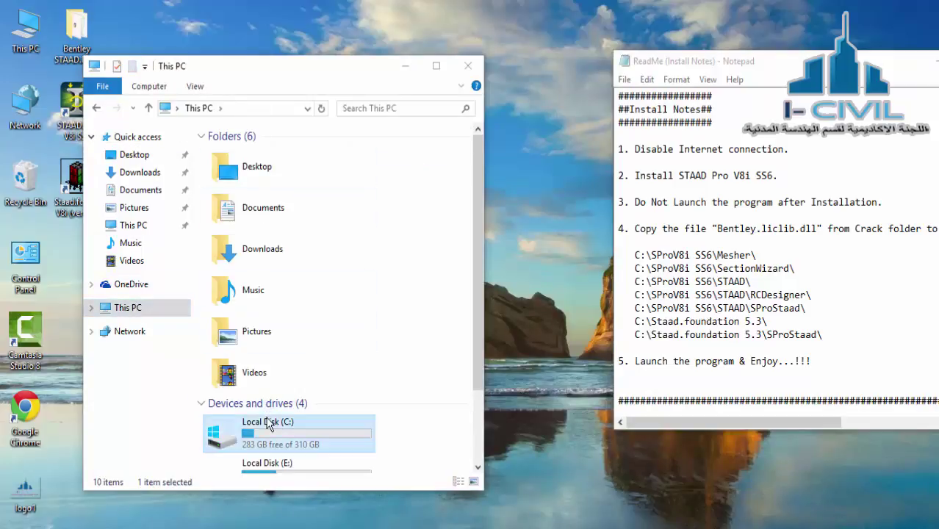
pyautogui.click(268, 424)
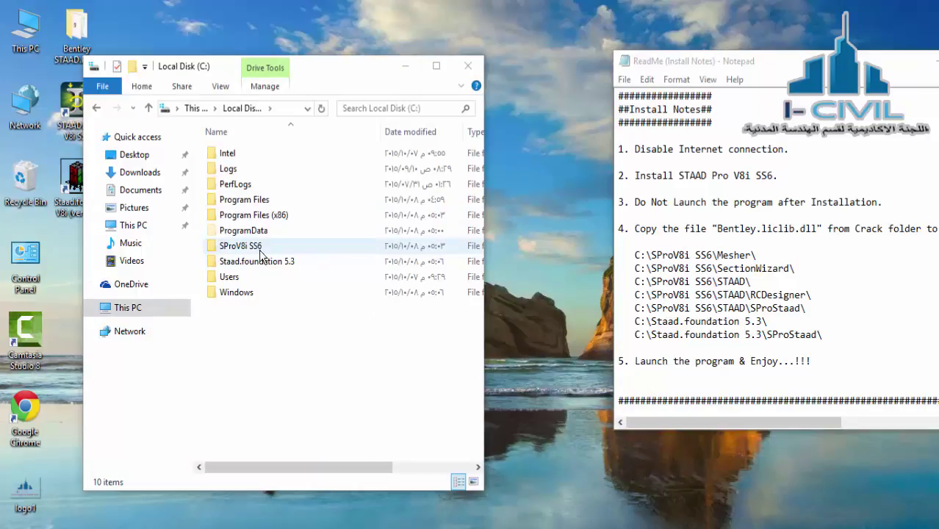
pyautogui.doubleClick(242, 246)
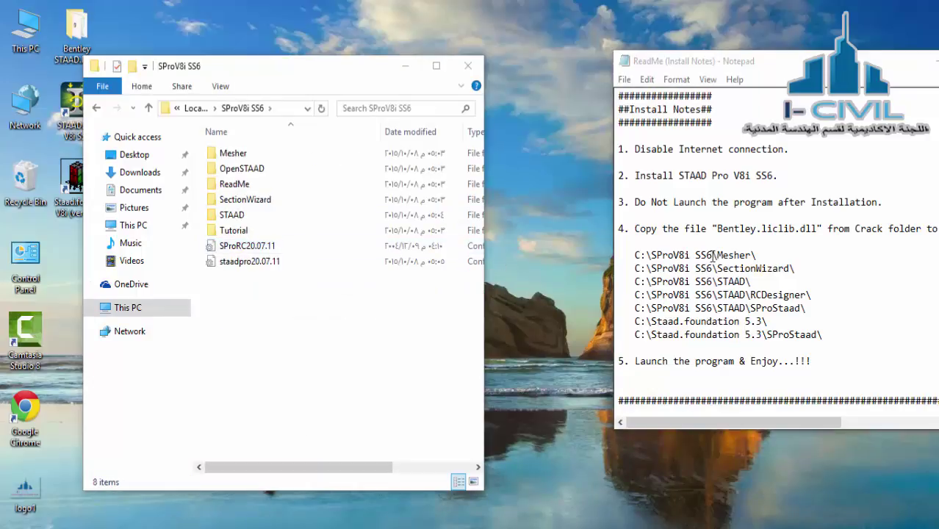
pyautogui.moveTo(711, 255); pyautogui.dragTo(694, 255)
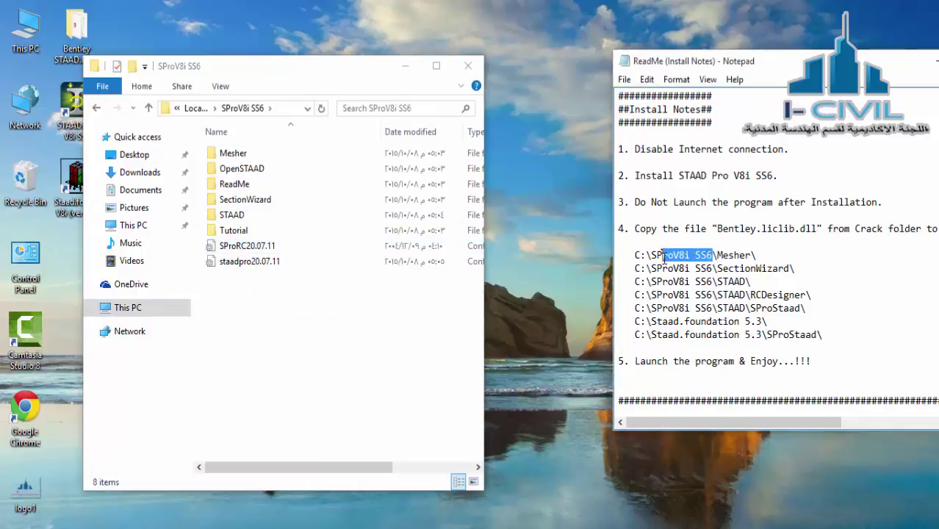
pyautogui.click(664, 258)
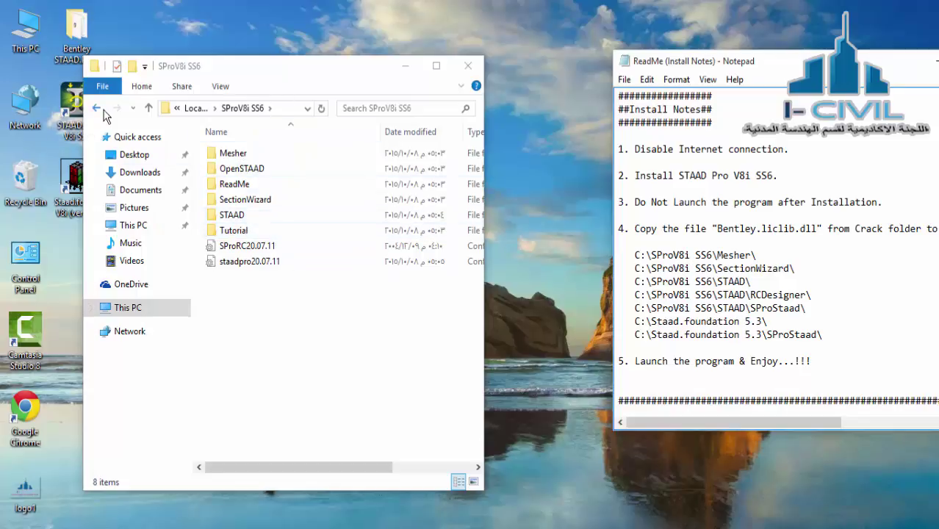
# Step: Paste Bentley.liclib.dll into the Mesher folder of SProV8i SS6, replacing the existing file
pyautogui.doubleClick(252, 156)
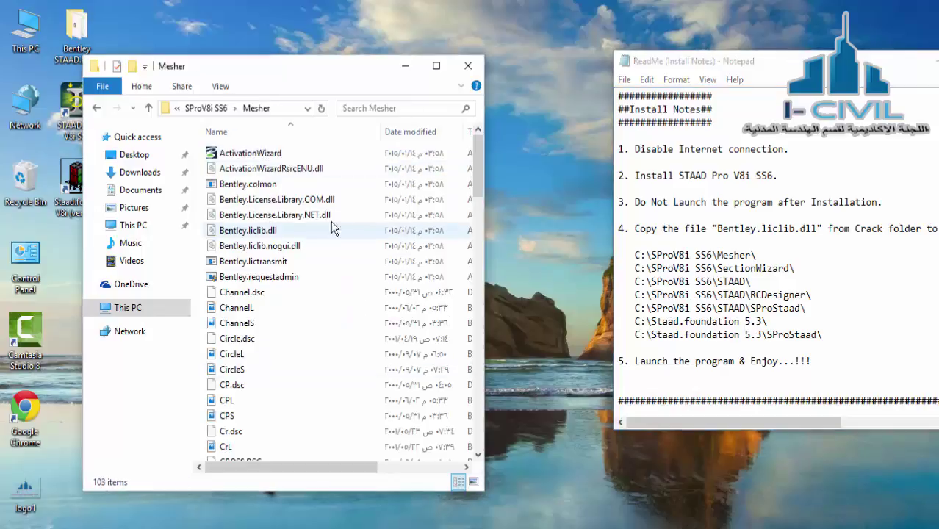
pyautogui.rightClick(329, 149)
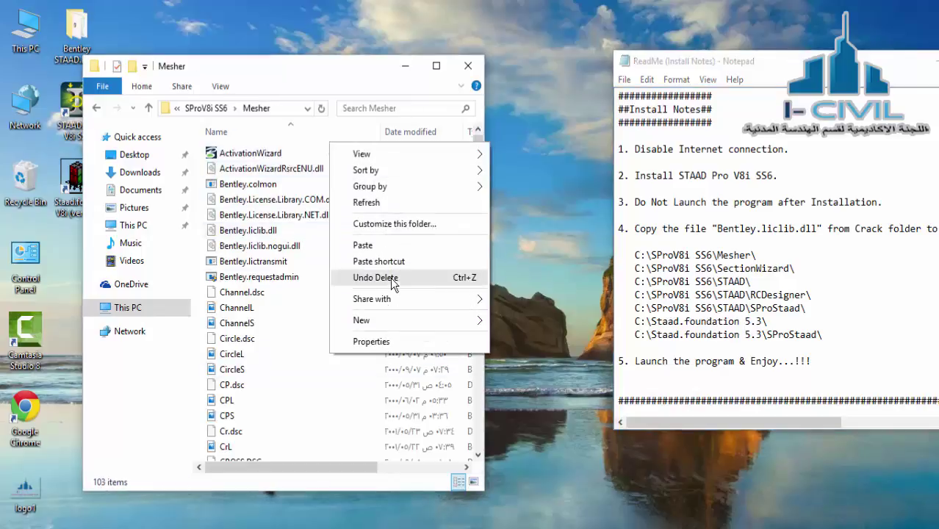
pyautogui.click(384, 248)
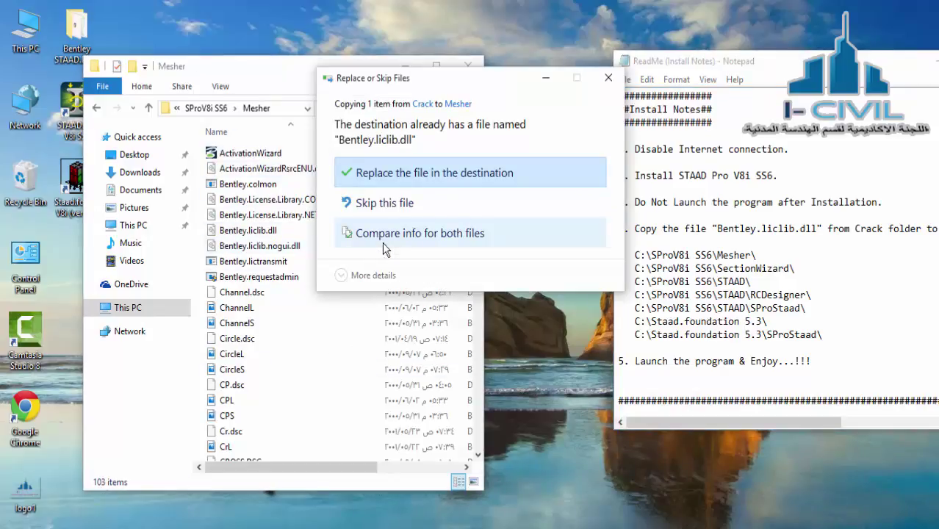
pyautogui.click(409, 179)
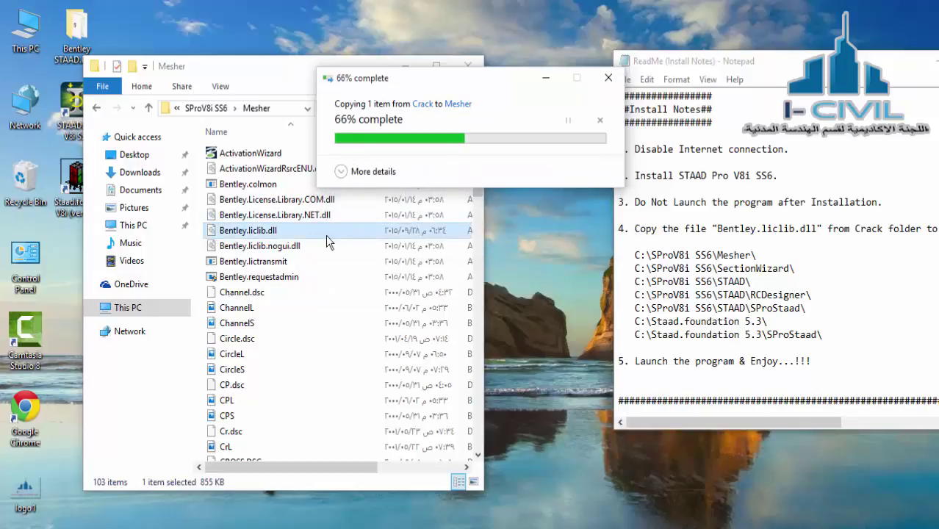
# Step: Paste Bentley.liclib.dll into the SectionWizard folder of SProV8i SS6, replacing the existing file
pyautogui.click(96, 109)
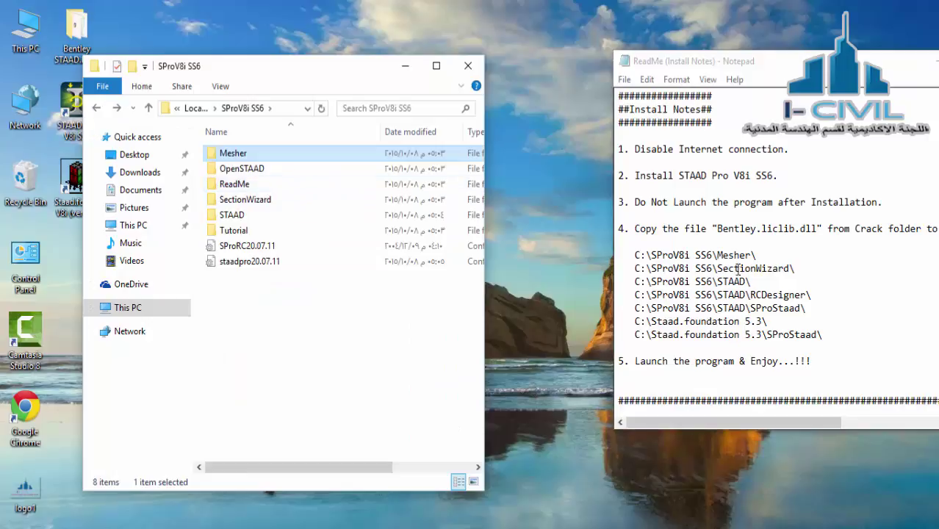
pyautogui.doubleClick(273, 197)
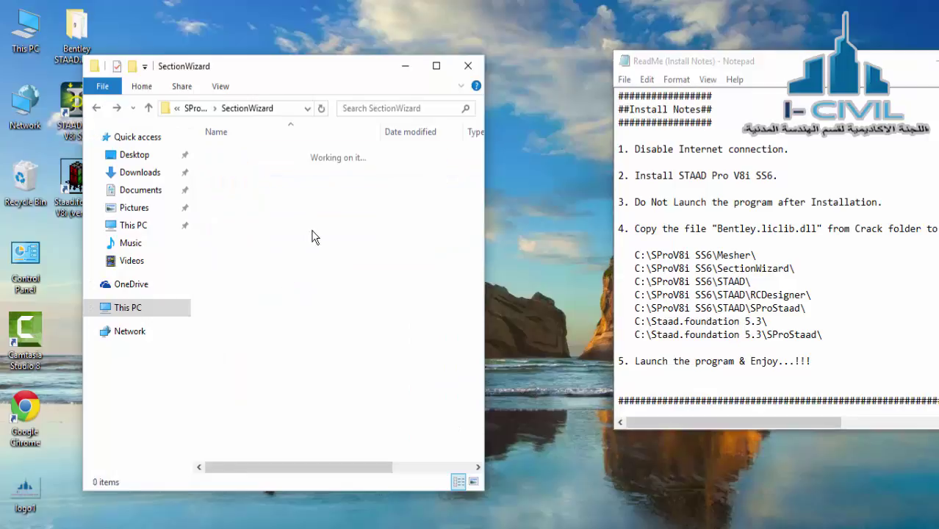
pyautogui.hotkey('ctrl', 'v')
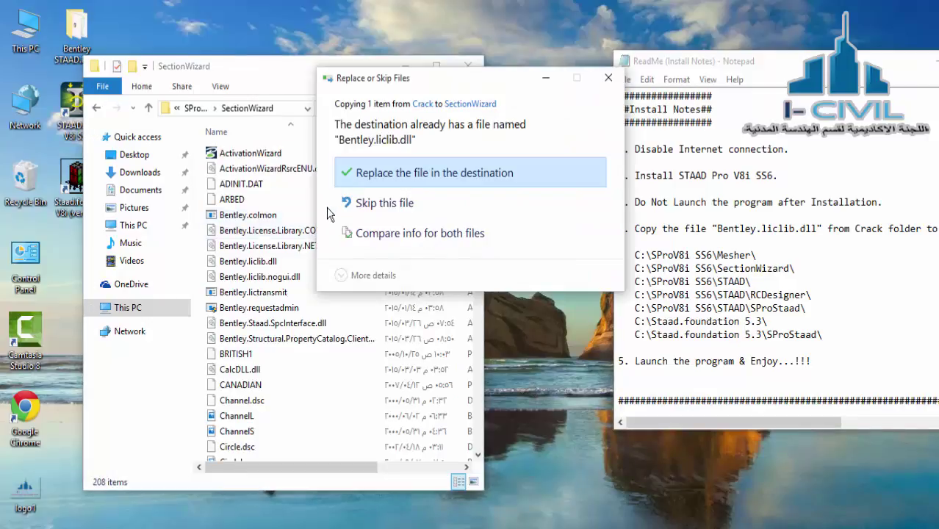
pyautogui.click(428, 177)
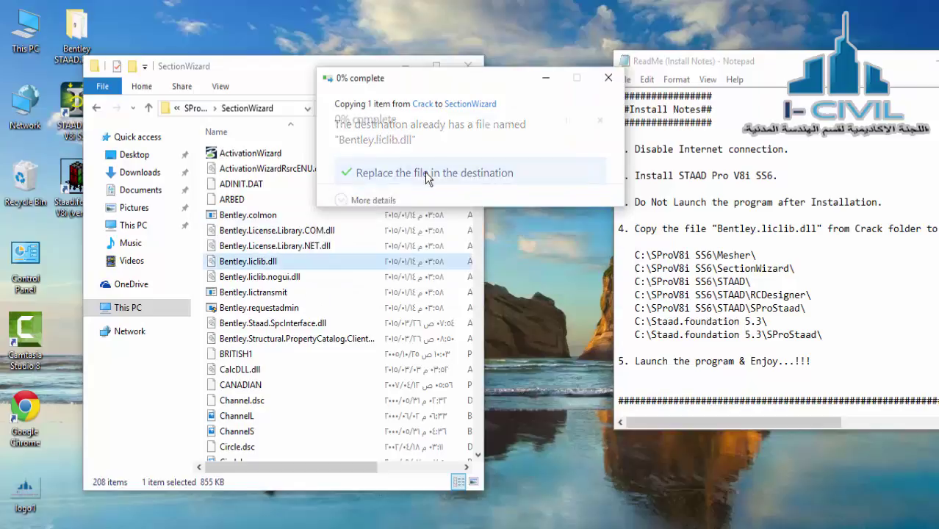
# Step: Paste Bentley.liclib.dll into the STAAD folder of SProV8i SS6, replacing the existing file
pyautogui.click(96, 109)
pyautogui.doubleClick(260, 214)
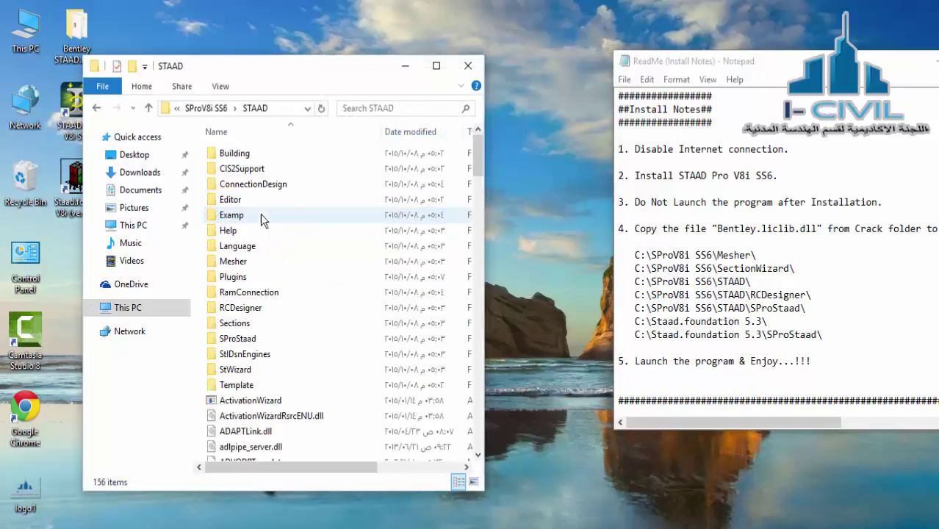
pyautogui.hotkey('ctrl', 'v')
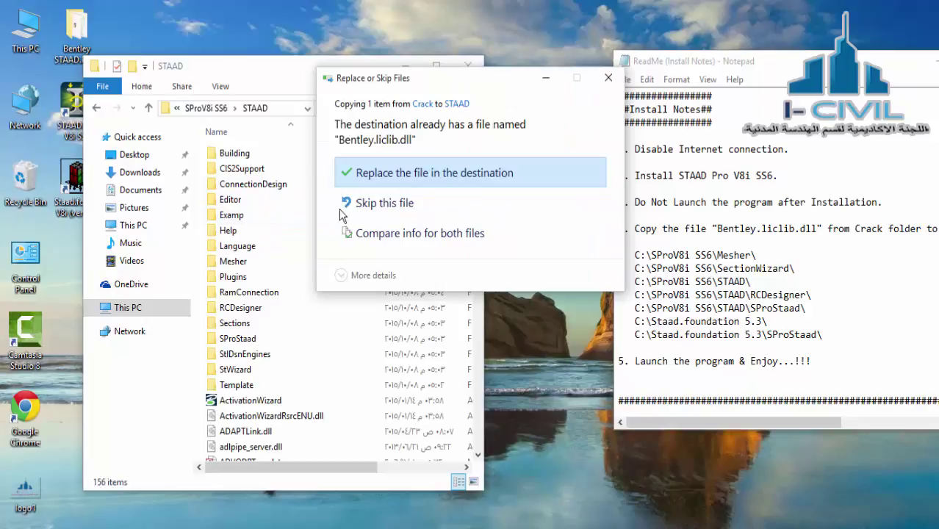
pyautogui.click(399, 173)
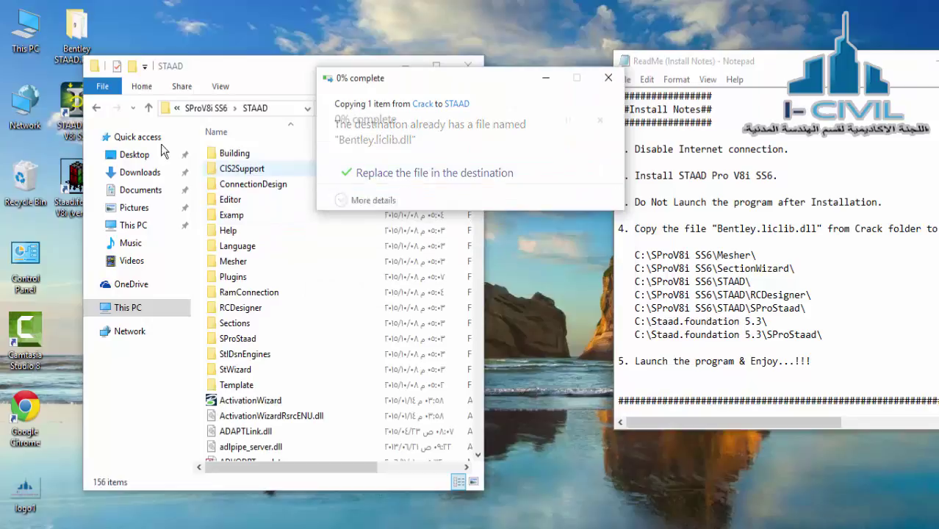
# Step: Paste Bentley.liclib.dll into the RCDesigner subfolder of STAAD, replacing the existing file
pyautogui.click(96, 108)
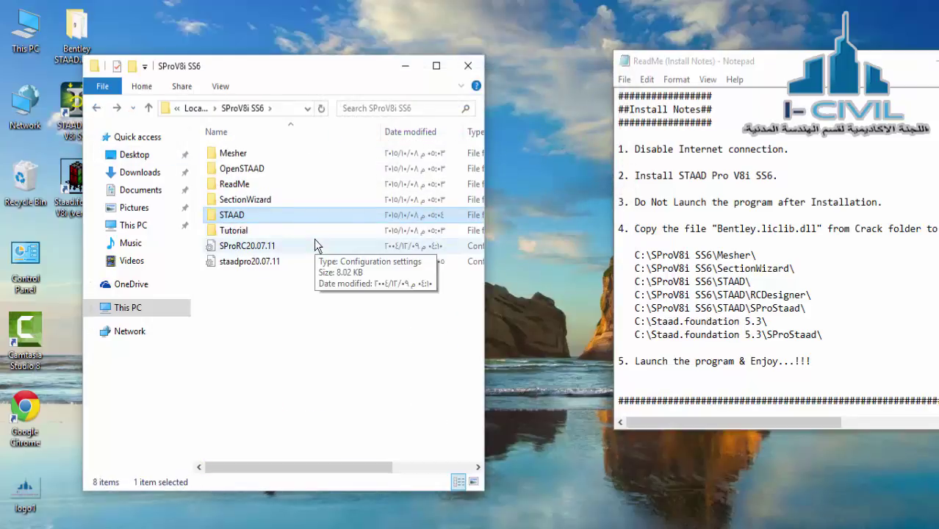
pyautogui.doubleClick(255, 221)
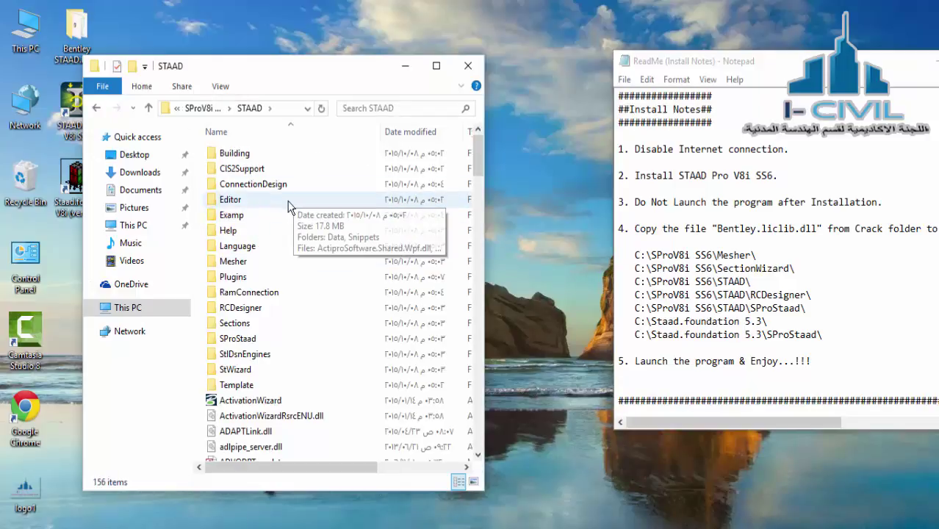
pyautogui.click(276, 297)
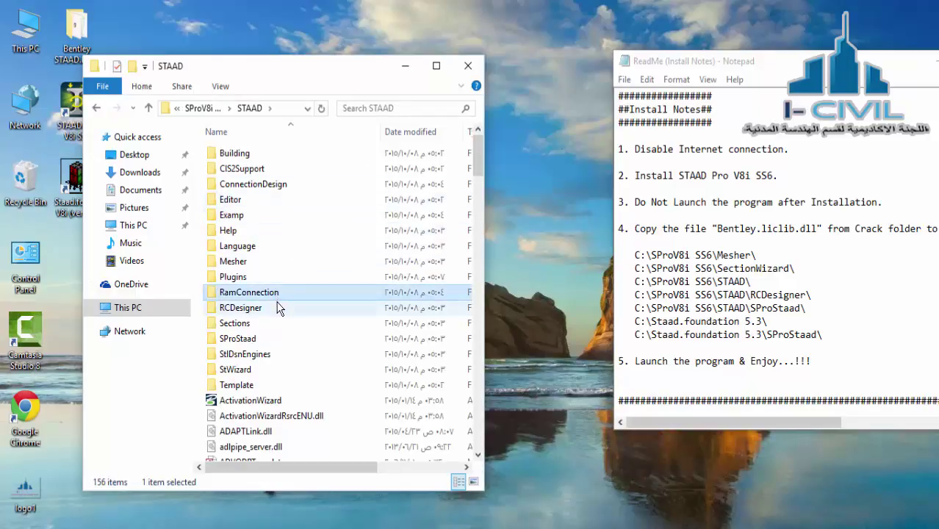
pyautogui.click(275, 307)
pyautogui.doubleClick(273, 306)
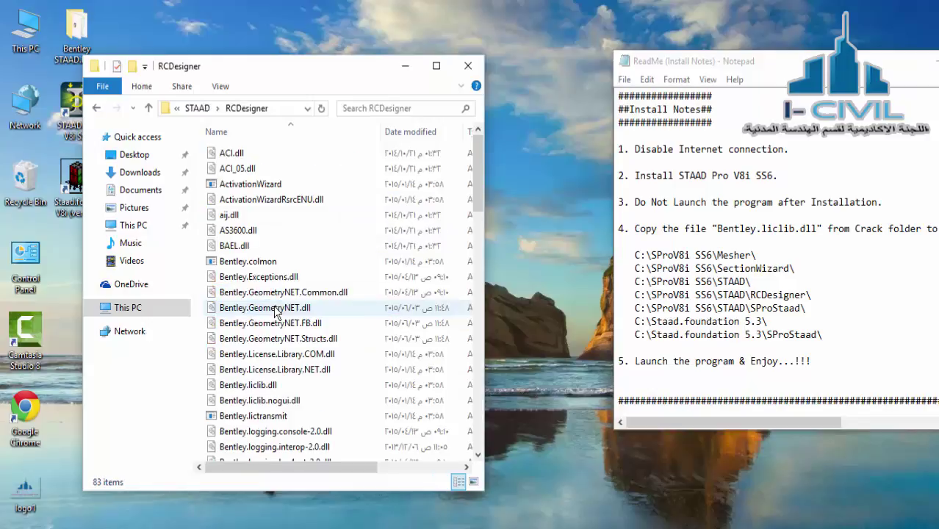
pyautogui.hotkey('ctrl', 'v')
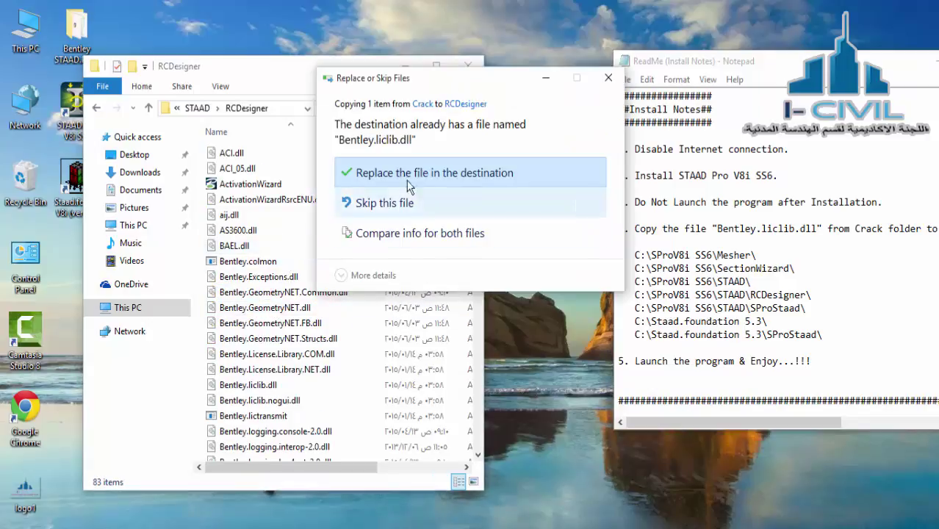
pyautogui.click(405, 173)
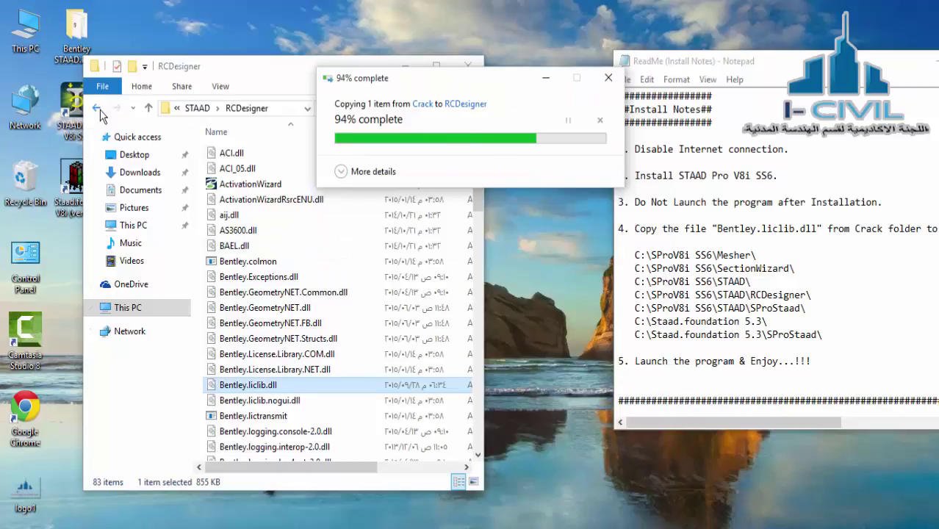
# Step: Paste Bentley.liclib.dll into the SProStaad subfolder of STAAD, replacing the existing file
pyautogui.click(97, 109)
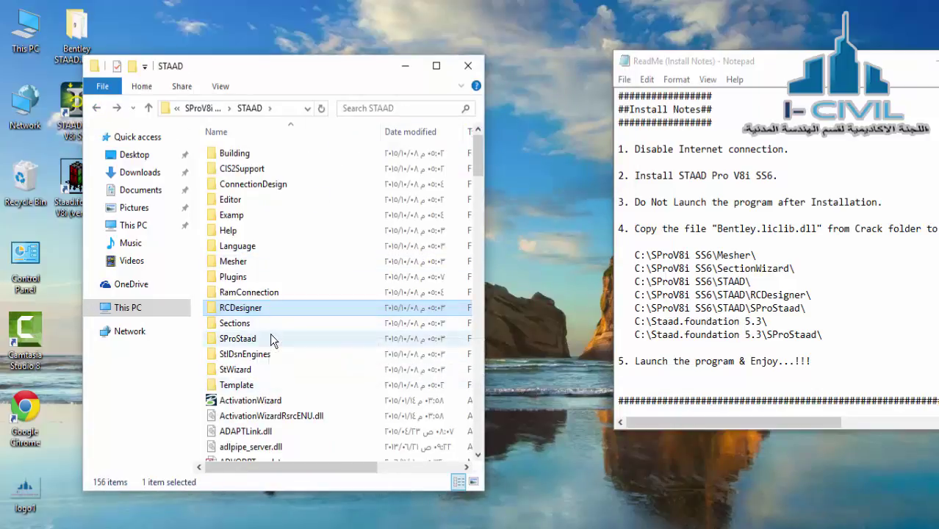
pyautogui.doubleClick(265, 345)
pyautogui.hotkey('ctrl', 'v')
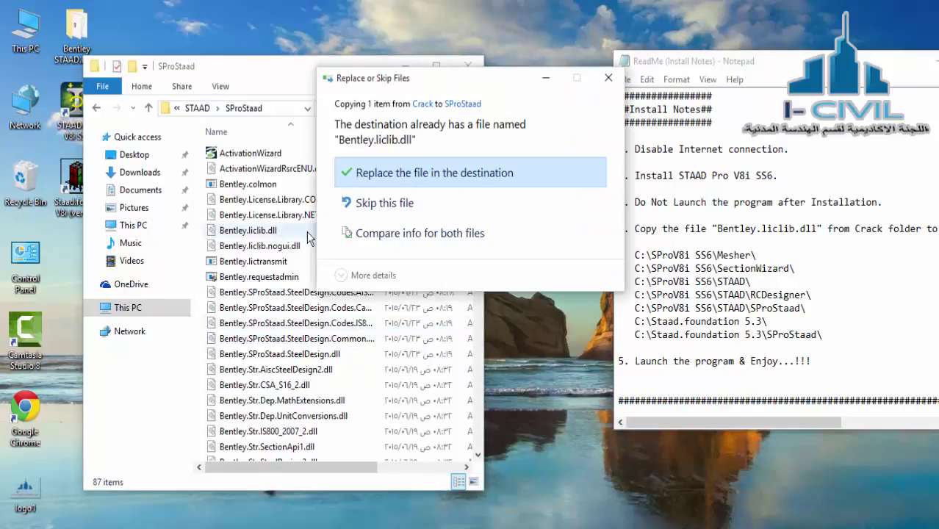
pyautogui.click(424, 176)
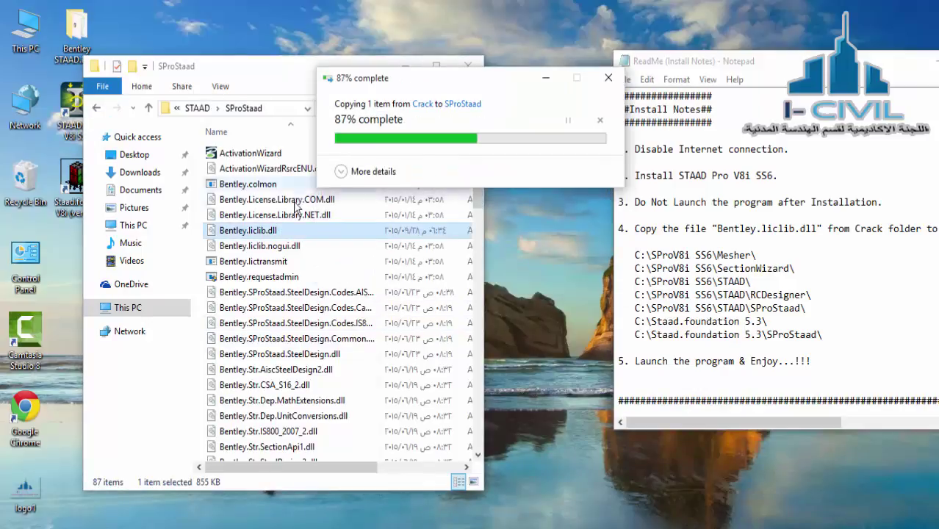
# Step: Return to Local Disk (C:) and paste Bentley.liclib.dll into the Staad.foundation 5.3 folder, replacing the existing file
pyautogui.click(97, 108)
pyautogui.click(96, 108)
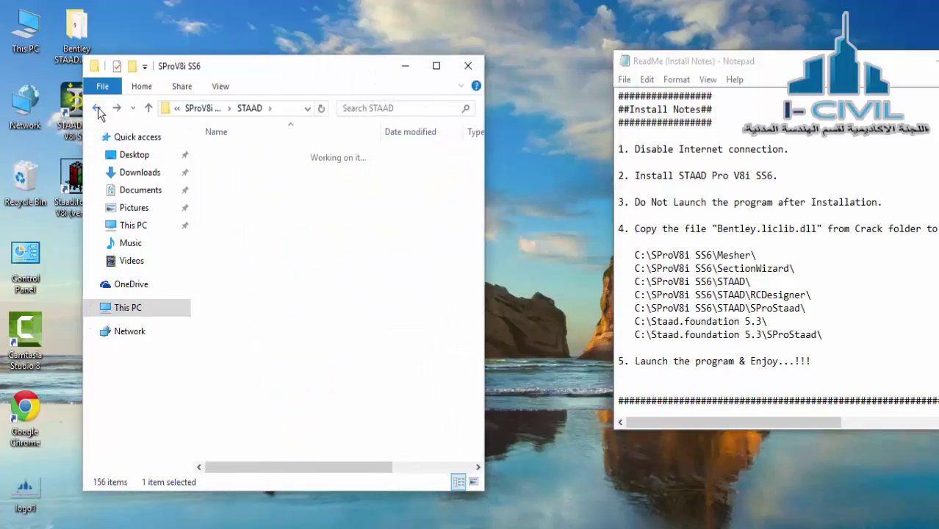
pyautogui.click(96, 108)
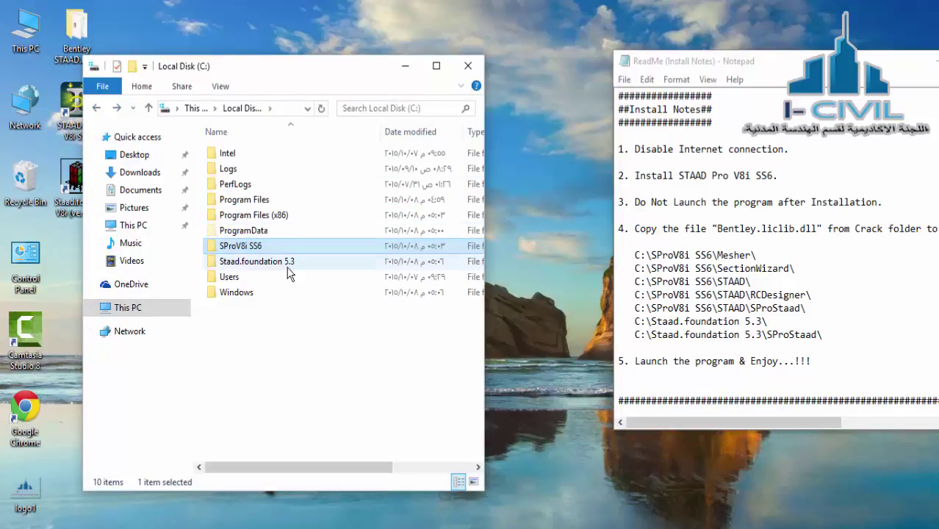
pyautogui.doubleClick(286, 261)
pyautogui.hotkey('ctrl', 'v')
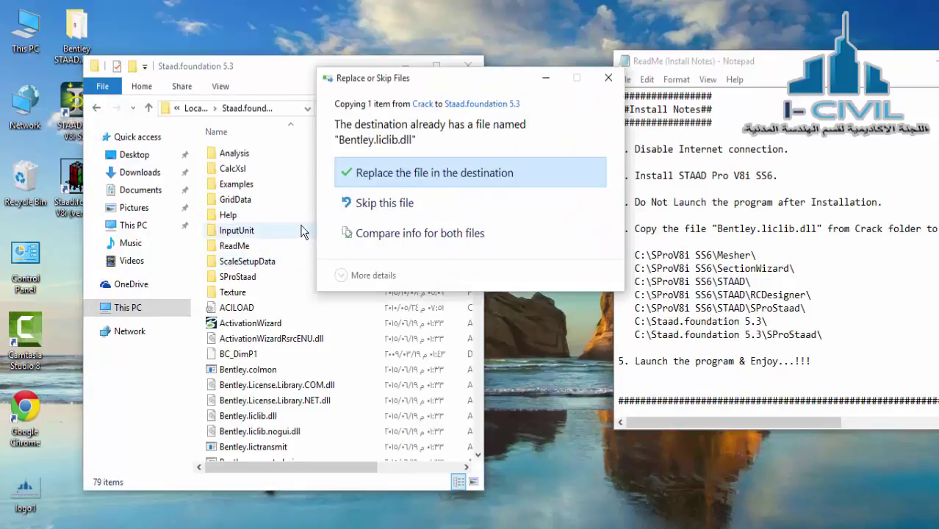
pyautogui.click(402, 174)
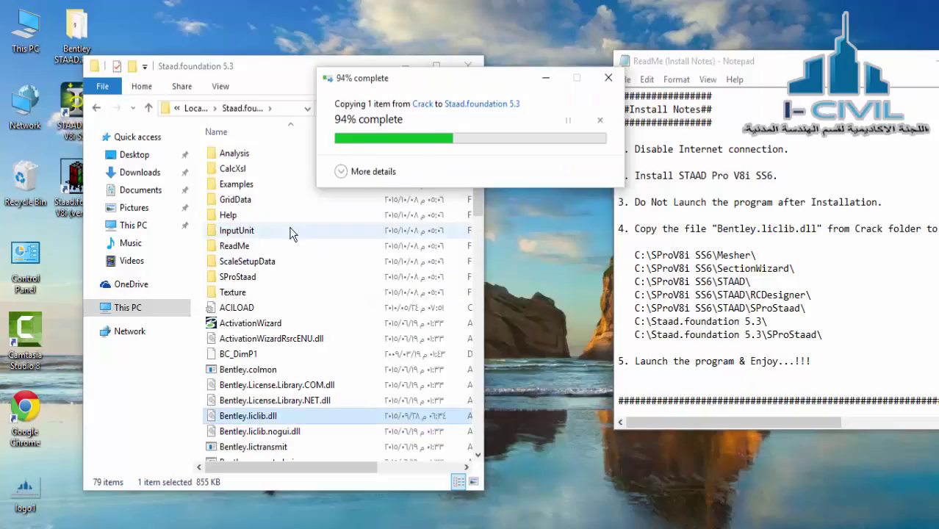
# Step: Paste Bentley.liclib.dll into the SProStaad subfolder of Staad.foundation 5.3, replacing the existing file, and close the folder window
pyautogui.doubleClick(252, 278)
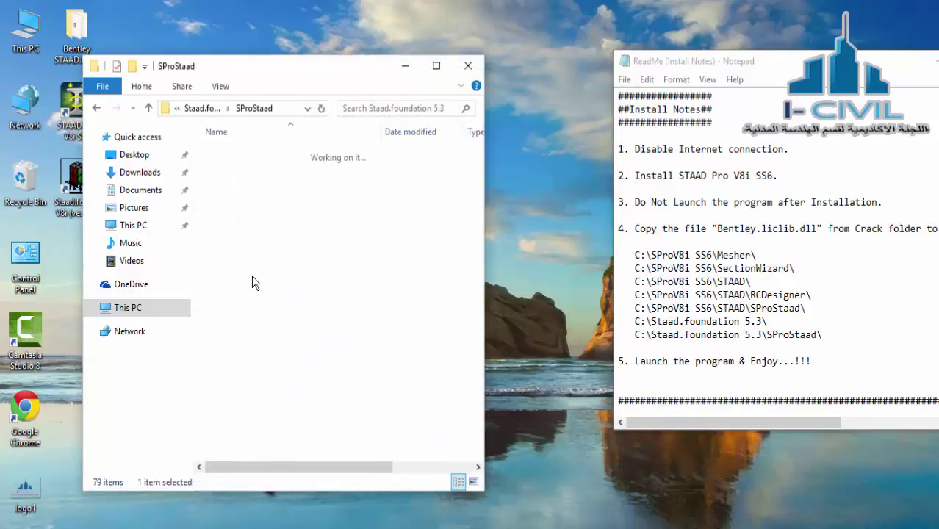
pyautogui.hotkey('ctrl', 'v')
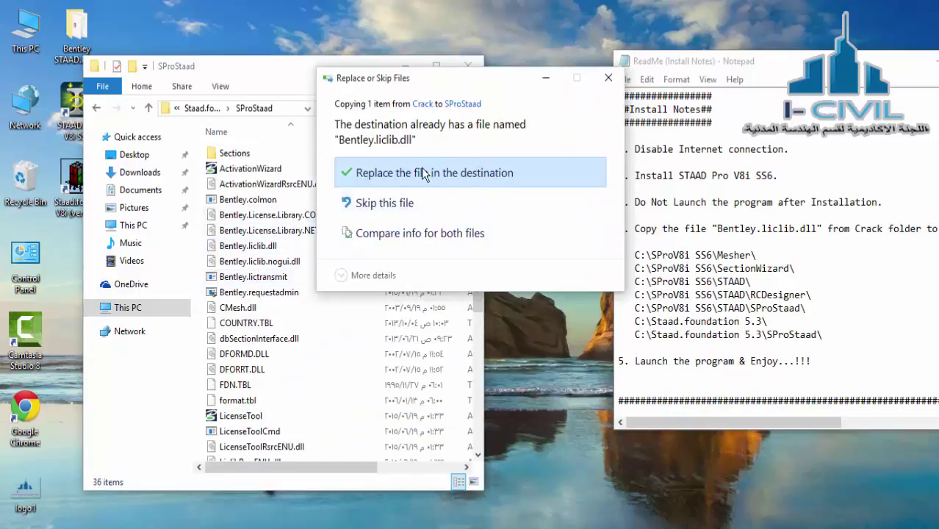
pyautogui.click(424, 173)
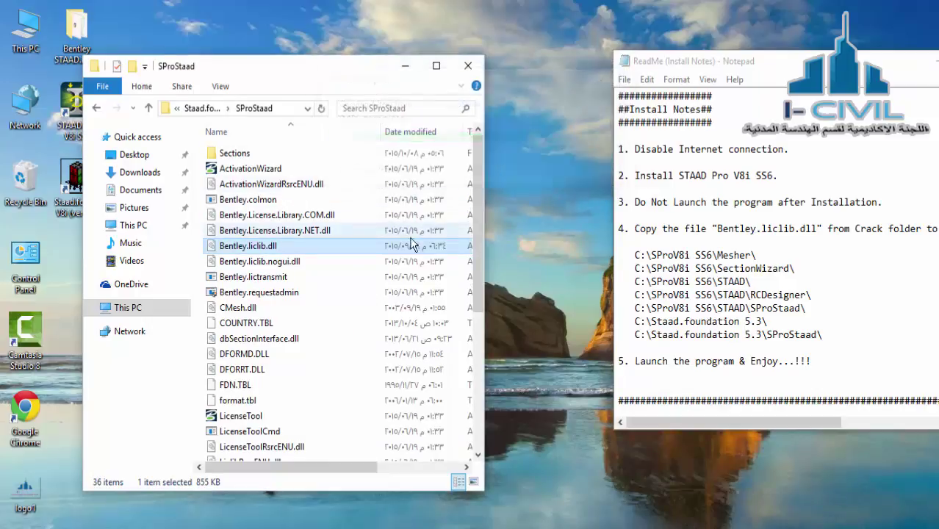
pyautogui.click(468, 66)
pyautogui.rightClick(359, 172)
pyautogui.click(411, 216)
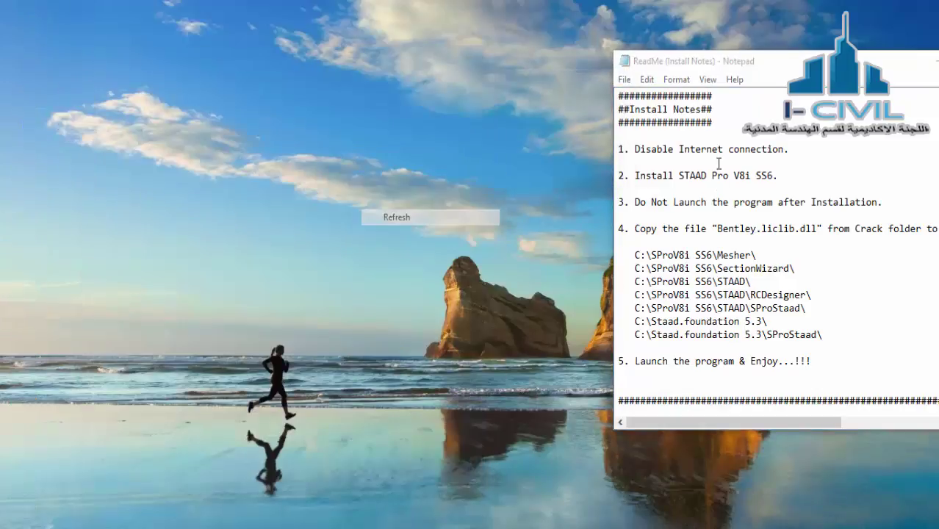
# Step: Review instruction 5 about launching the program in the install notes, then close the notes and refresh the desktop
pyautogui.moveTo(711, 61); pyautogui.dragTo(522, 61)
pyautogui.moveTo(634, 350); pyautogui.dragTo(535, 371)
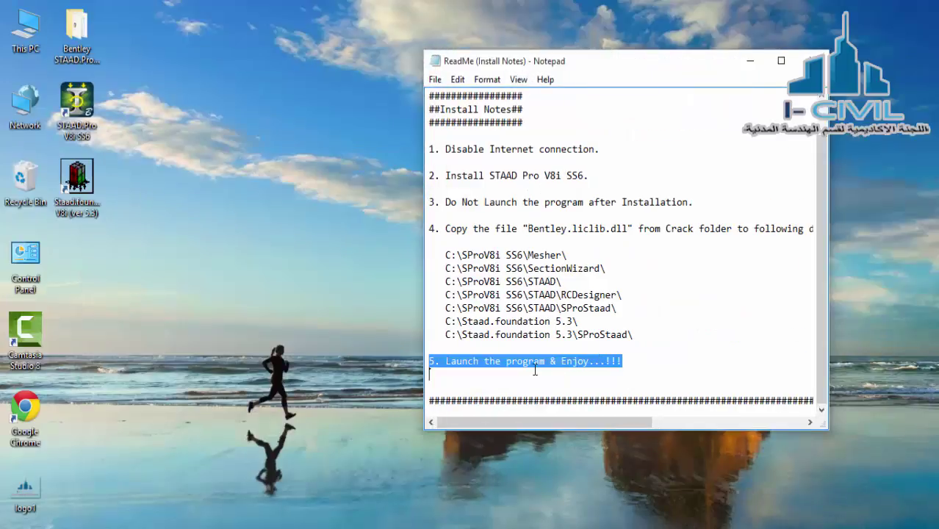
pyautogui.click(517, 377)
pyautogui.moveTo(659, 352); pyautogui.dragTo(550, 375)
pyautogui.click(551, 375)
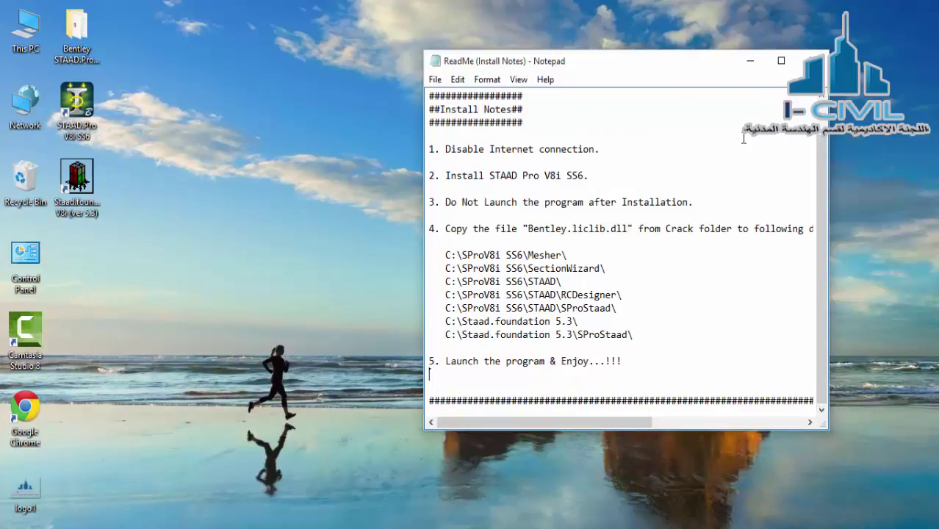
pyautogui.click(813, 60)
pyautogui.rightClick(302, 83)
pyautogui.click(349, 128)
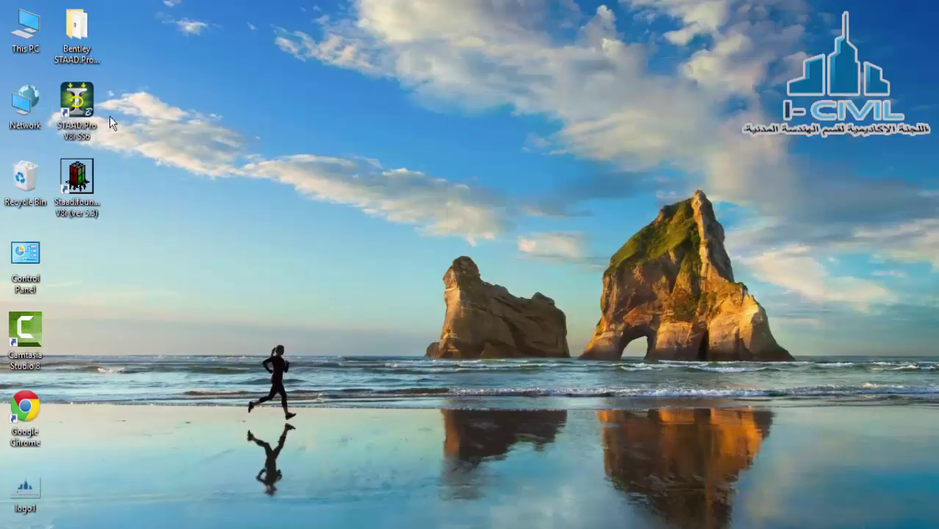
# Step: Launch STAAD.Pro V8i SS6 and create a new Space project named Structure1 in meters and kilonewtons, starting with Add Beam
pyautogui.doubleClick(76, 111)
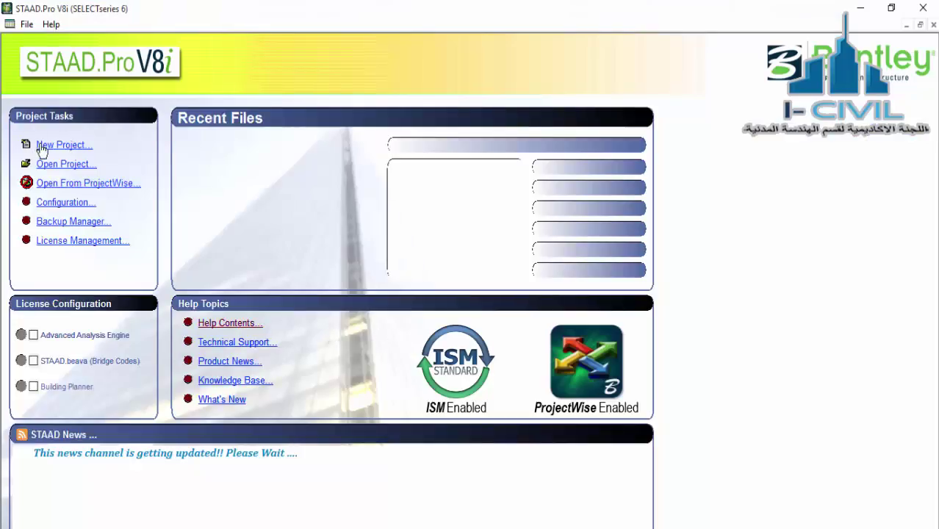
pyautogui.click(42, 147)
pyautogui.click(328, 160)
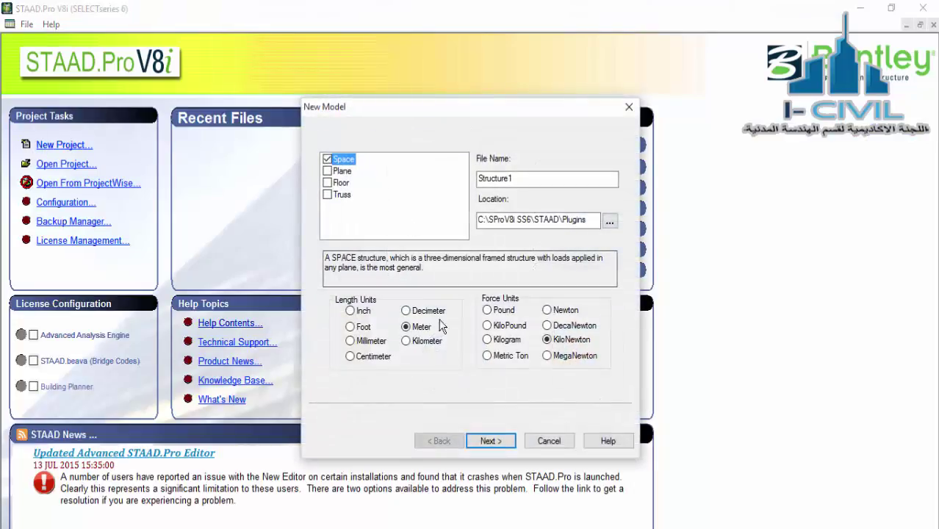
pyautogui.click(490, 441)
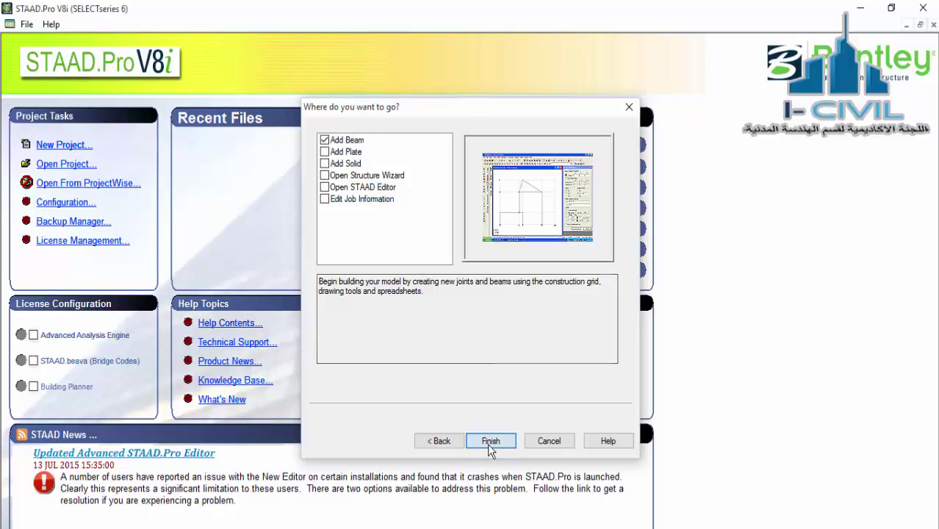
pyautogui.click(490, 441)
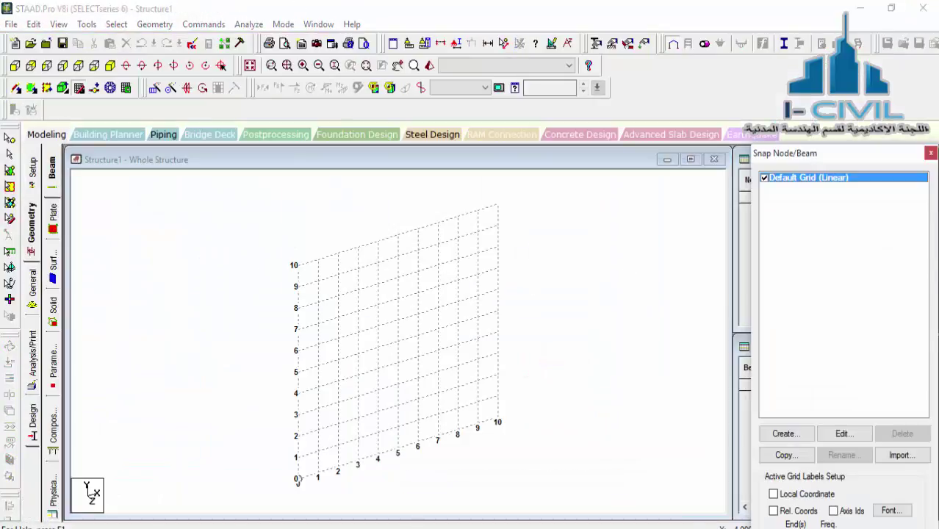
# Step: Check the version and licensing details in the About STAAD.Pro information and close it
pyautogui.click(351, 24)
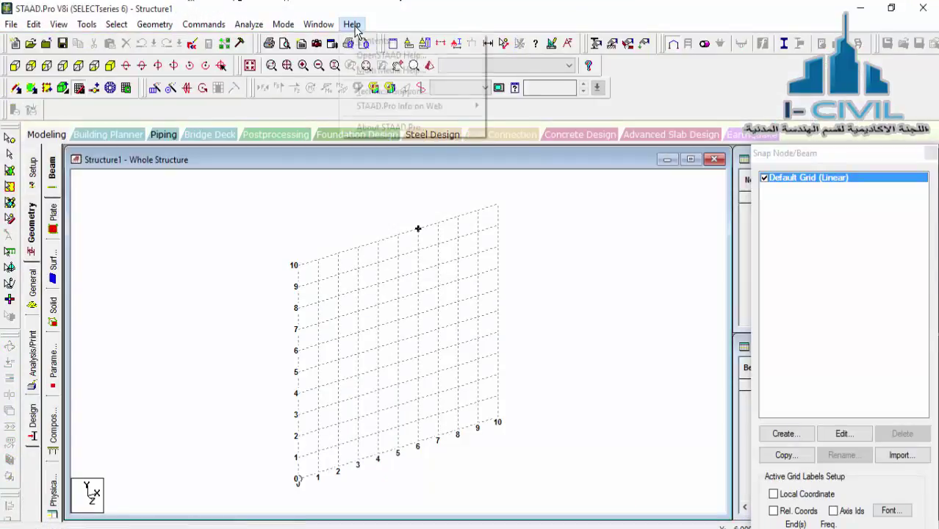
pyautogui.click(390, 126)
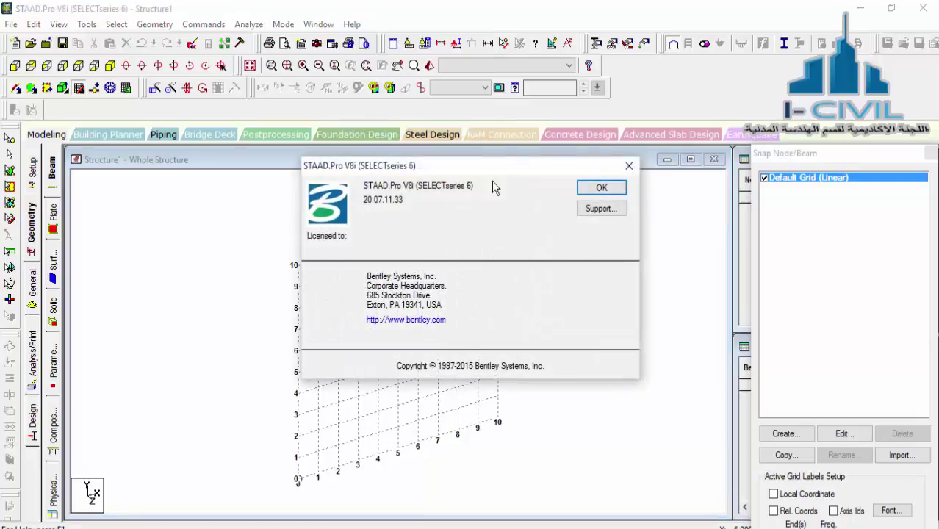
pyautogui.click(602, 189)
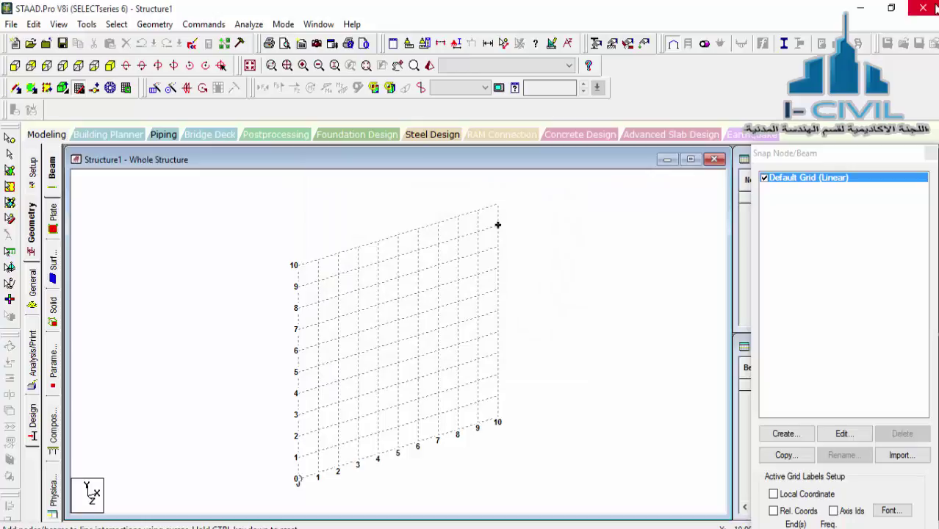